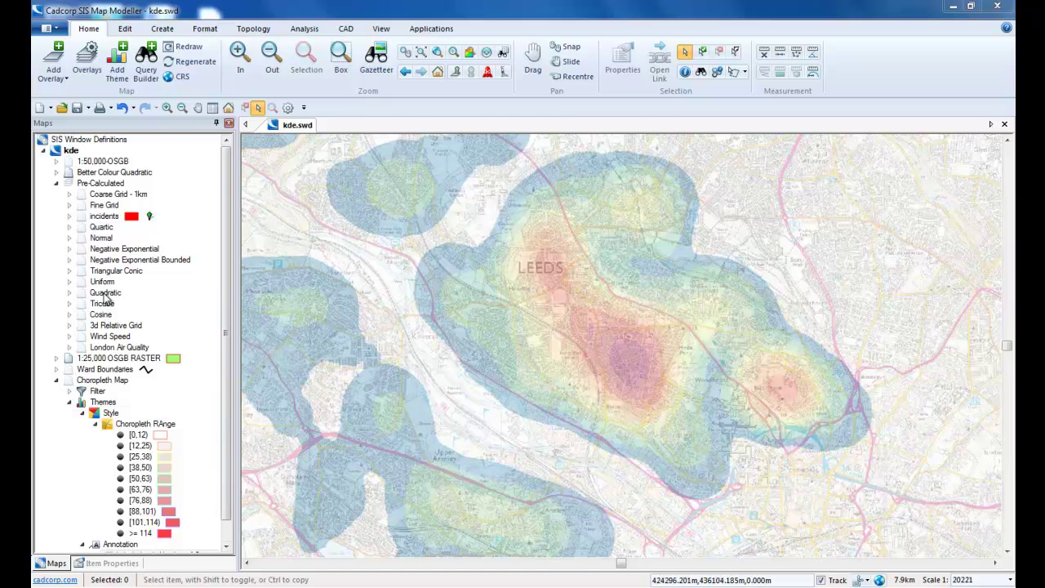
Hide the Better Colour Quadratic heat map and show the burglary incident points
{"action": "left_click", "coordinate": [68, 173]}
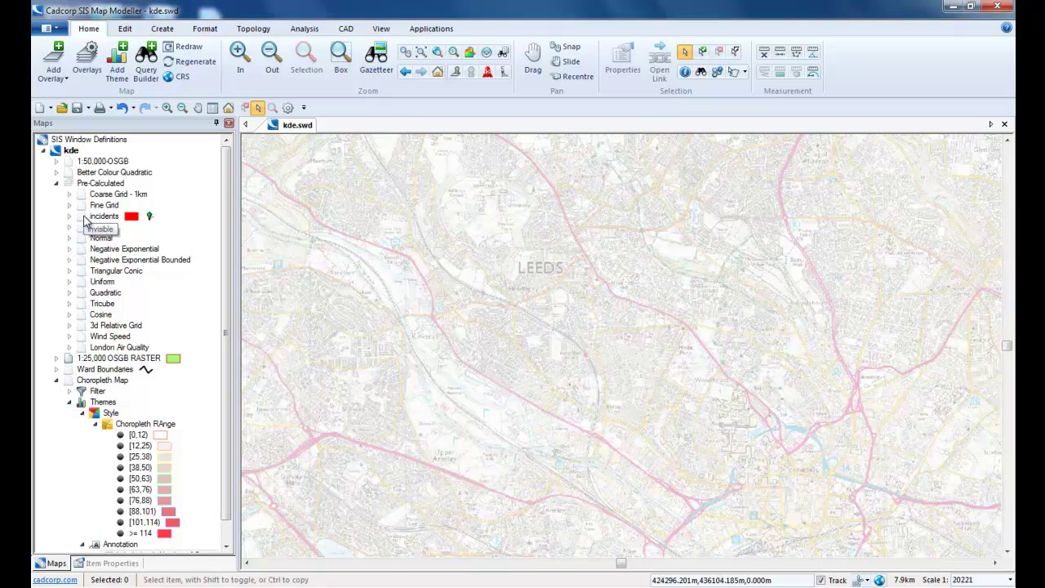
{"action": "left_click", "coordinate": [83, 217]}
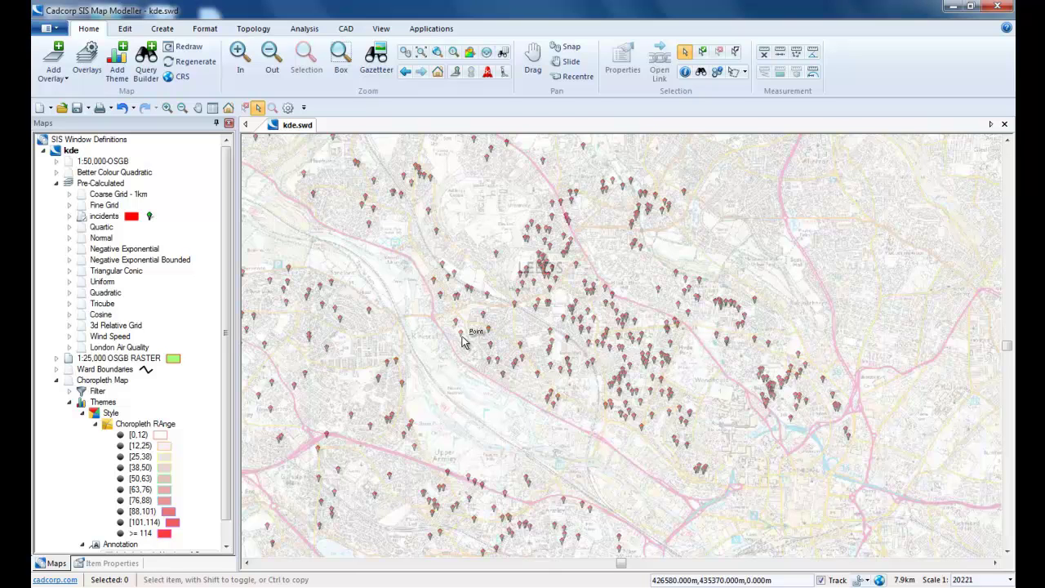
{"action": "left_click", "coordinate": [461, 337]}
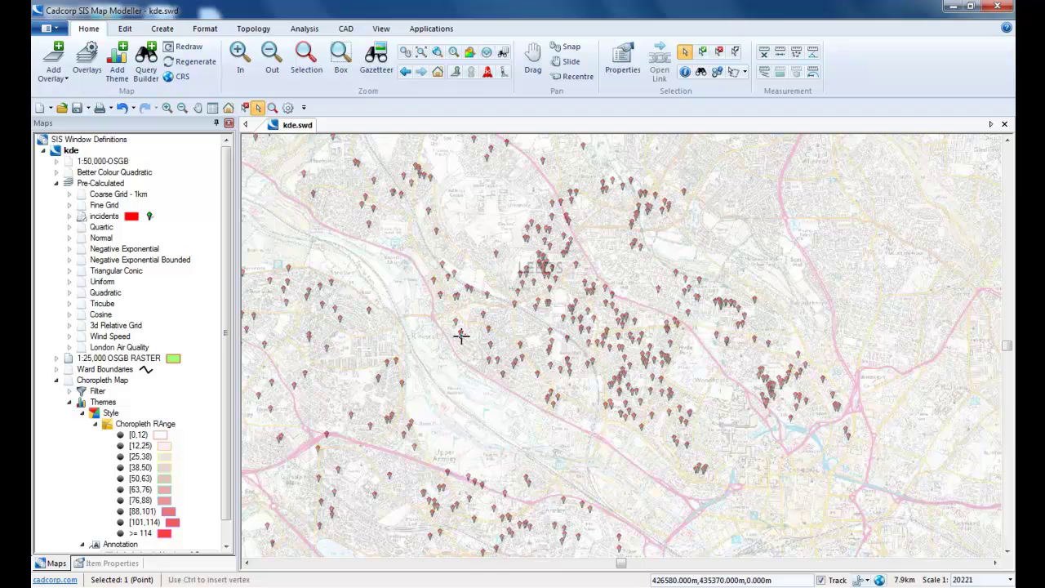
{"action": "right_click", "coordinate": [463, 337]}
{"action": "left_click", "coordinate": [514, 521]}
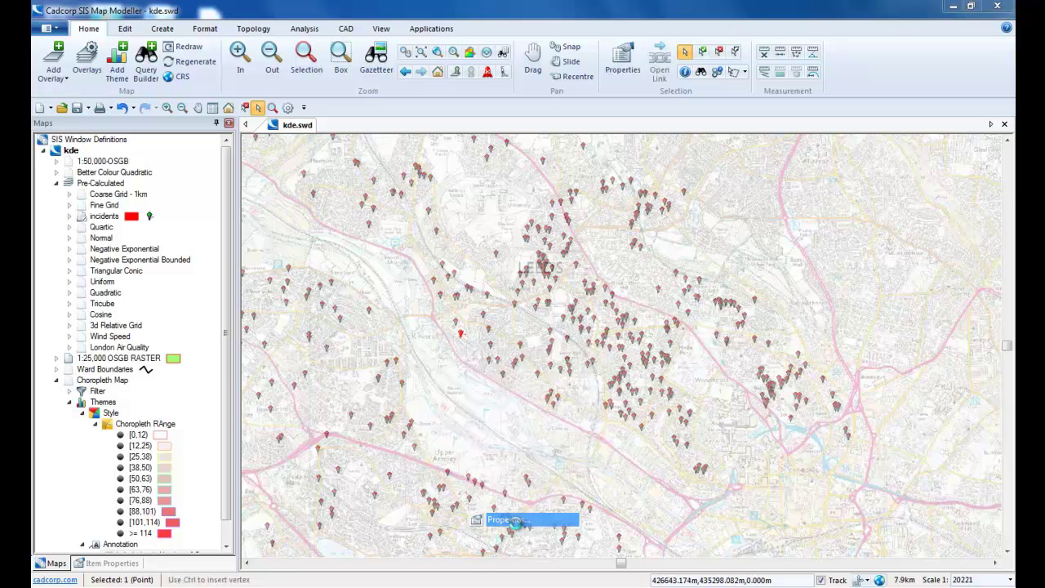
{"action": "left_click", "coordinate": [274, 138]}
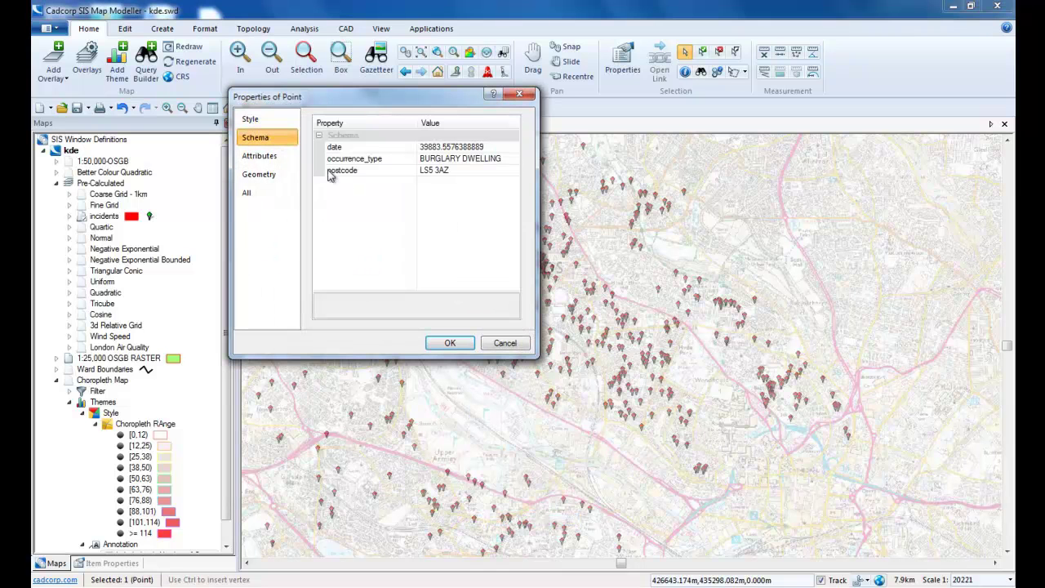
{"action": "left_click", "coordinate": [519, 94]}
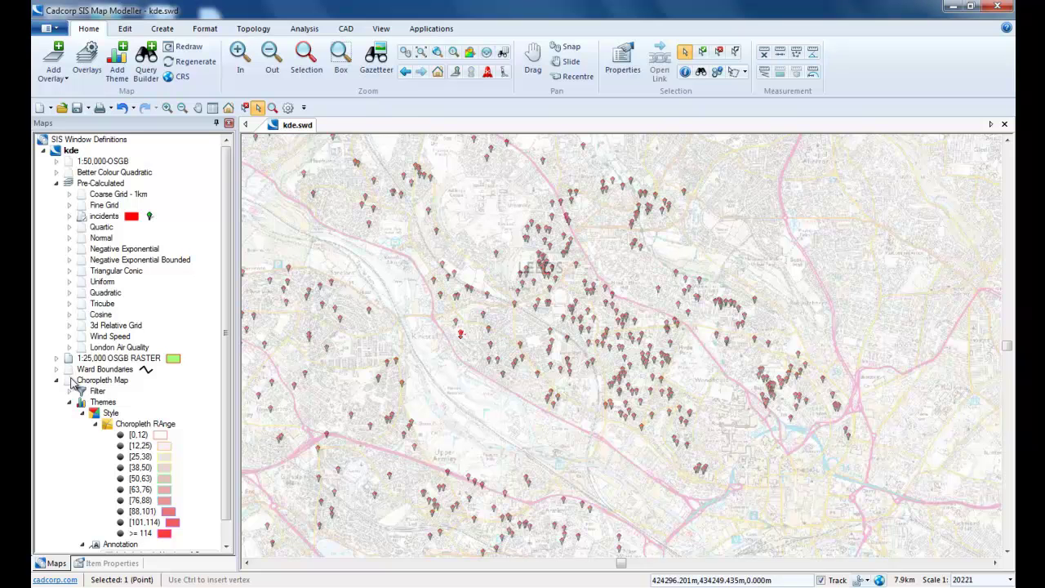
Show the ward choropleth of burglary counts and reframe the map around the shaded wards
{"action": "left_click", "coordinate": [69, 380]}
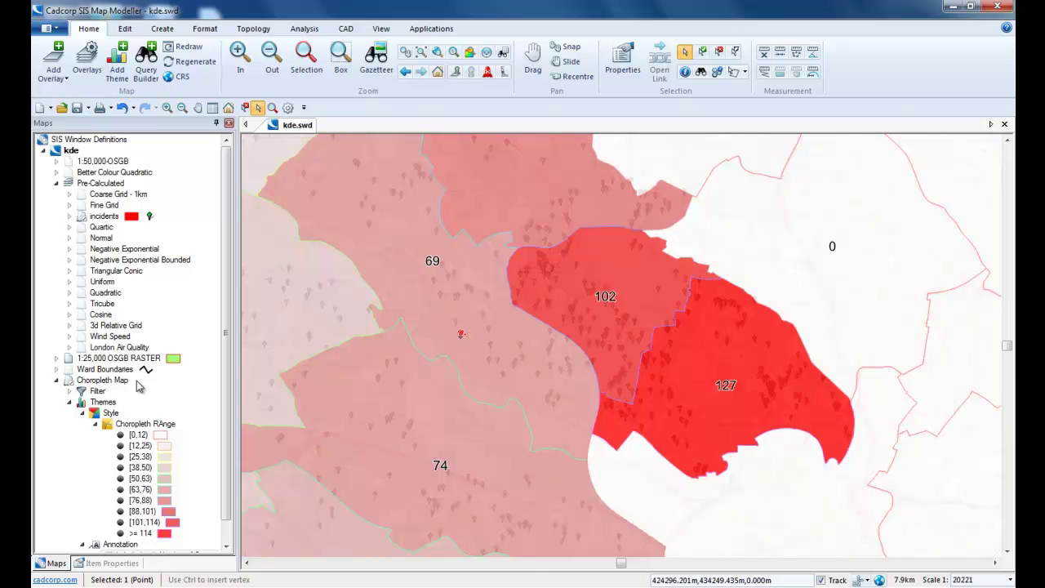
{"action": "scroll", "coordinate": [569, 459], "scroll_direction": "down", "scroll_amount": 1}
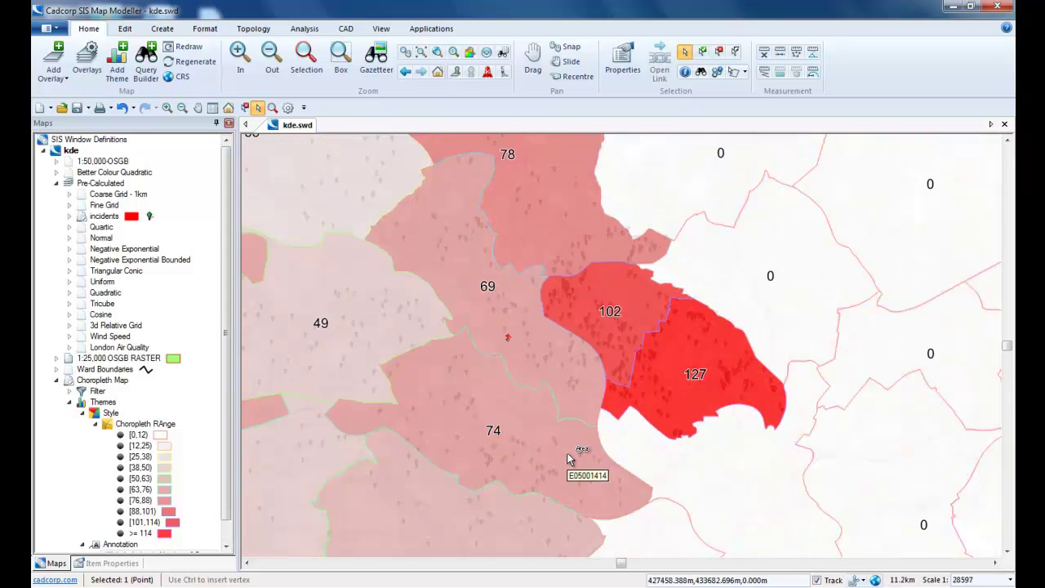
{"action": "scroll", "coordinate": [569, 459], "scroll_direction": "down", "scroll_amount": 1}
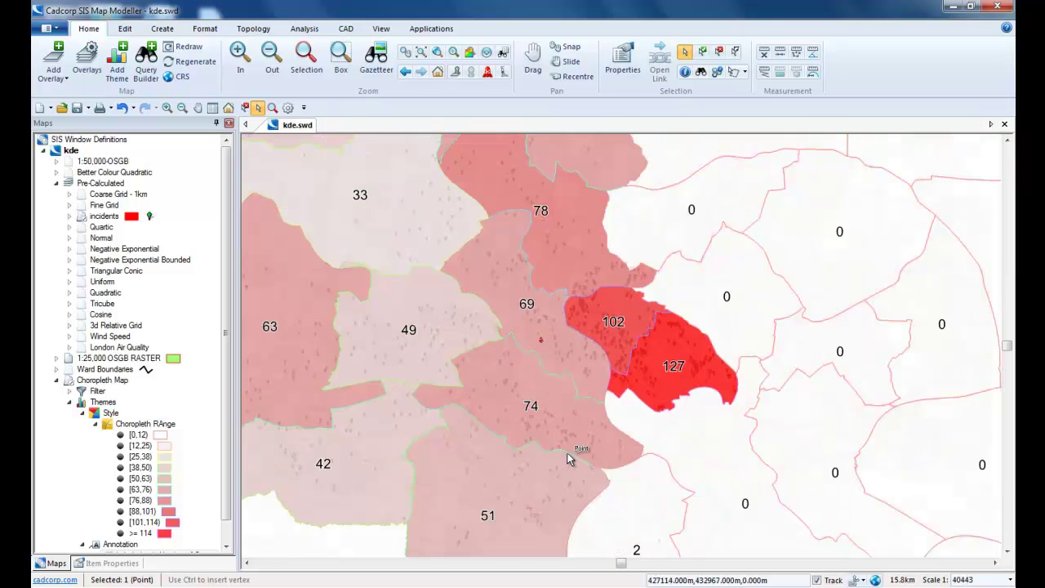
{"action": "scroll", "coordinate": [569, 459], "scroll_direction": "down", "scroll_amount": 1}
{"action": "scroll", "coordinate": [569, 458], "scroll_direction": "down", "scroll_amount": 1}
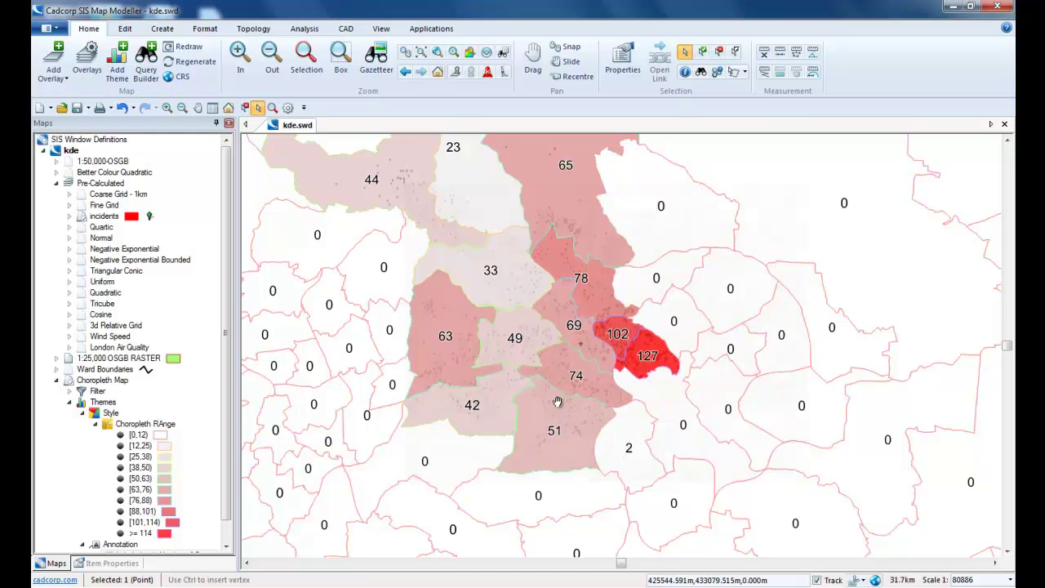
{"action": "left_click_drag", "start_coordinate": [557, 397], "coordinate": [546, 455]}
{"action": "scroll", "coordinate": [546, 455], "scroll_direction": "up", "scroll_amount": 1}
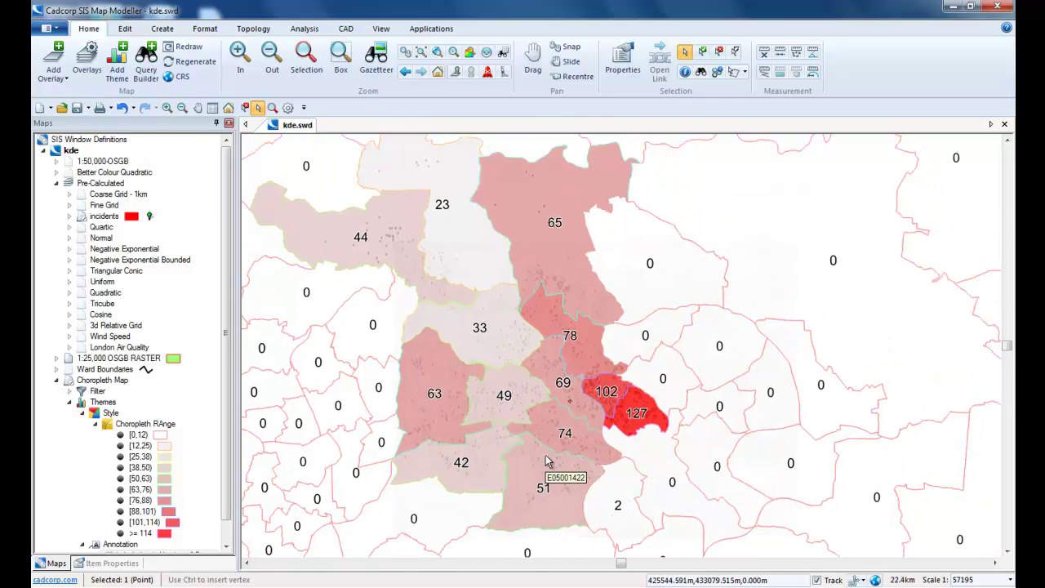
{"action": "left_click_drag", "start_coordinate": [553, 491], "coordinate": [565, 395]}
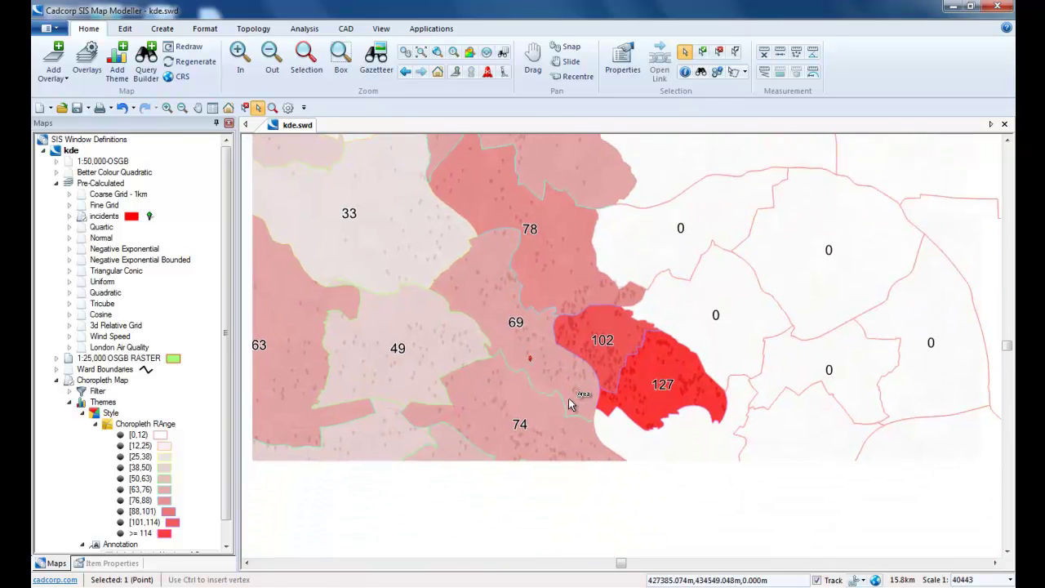
{"action": "scroll", "coordinate": [565, 395], "scroll_direction": "up", "scroll_amount": 1}
{"action": "scroll", "coordinate": [570, 403], "scroll_direction": "up", "scroll_amount": 1}
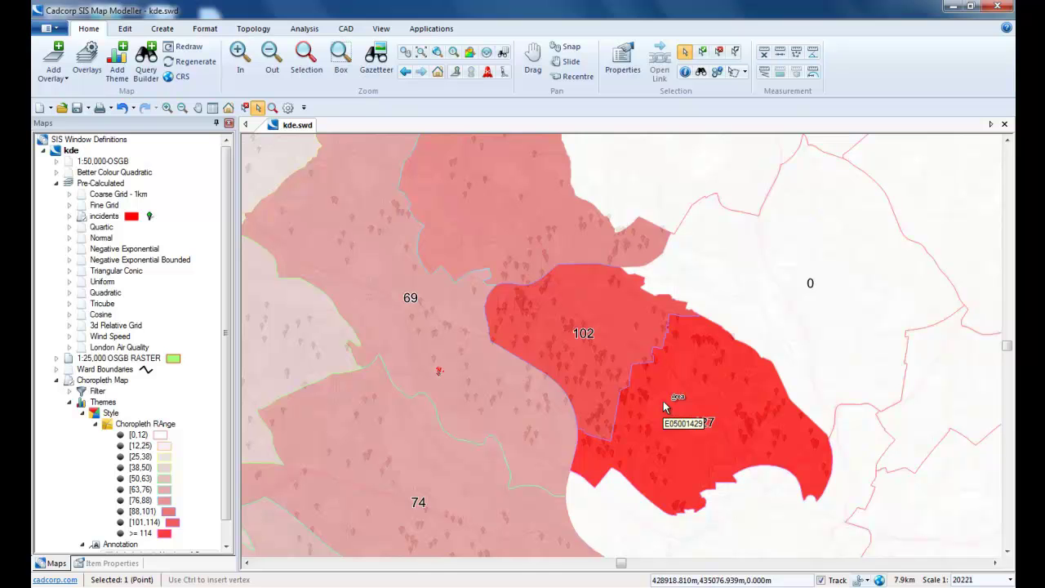
Switch the map drawing engine to Simple and hide the ward choropleth
{"action": "left_click", "coordinate": [285, 109]}
{"action": "left_click", "coordinate": [468, 308]}
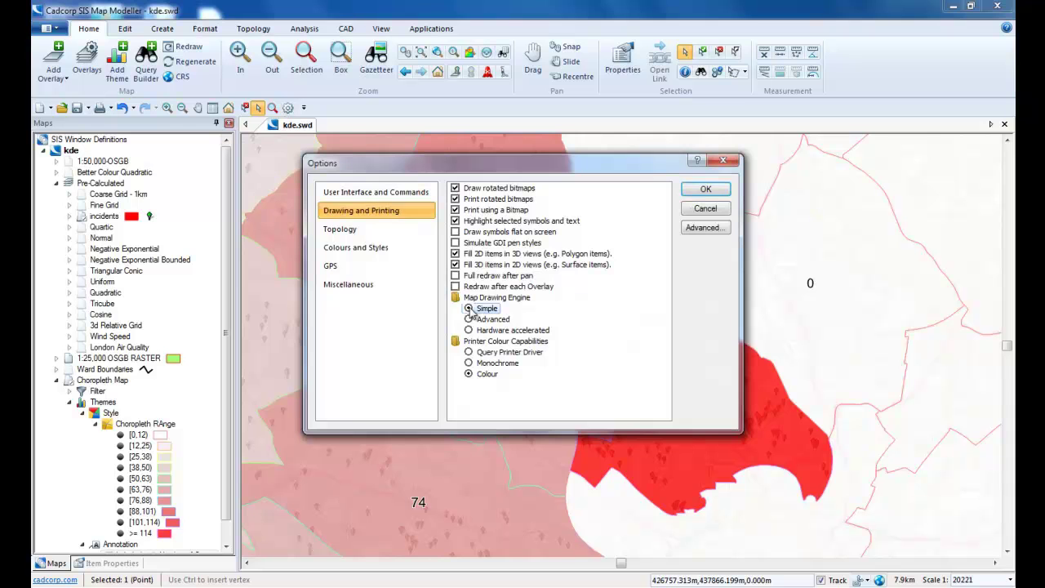
{"action": "left_click", "coordinate": [692, 189]}
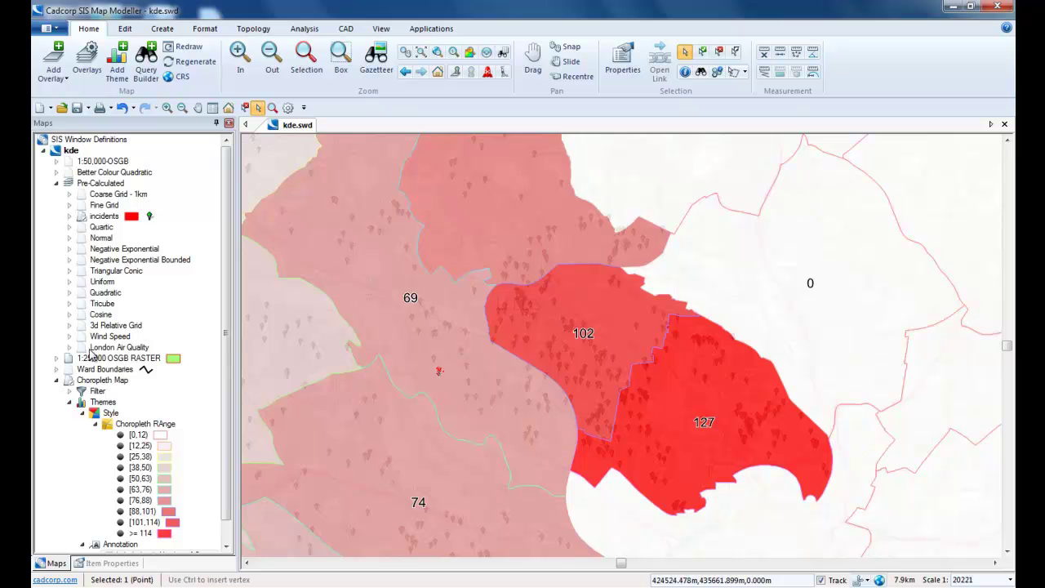
{"action": "left_click", "coordinate": [69, 381]}
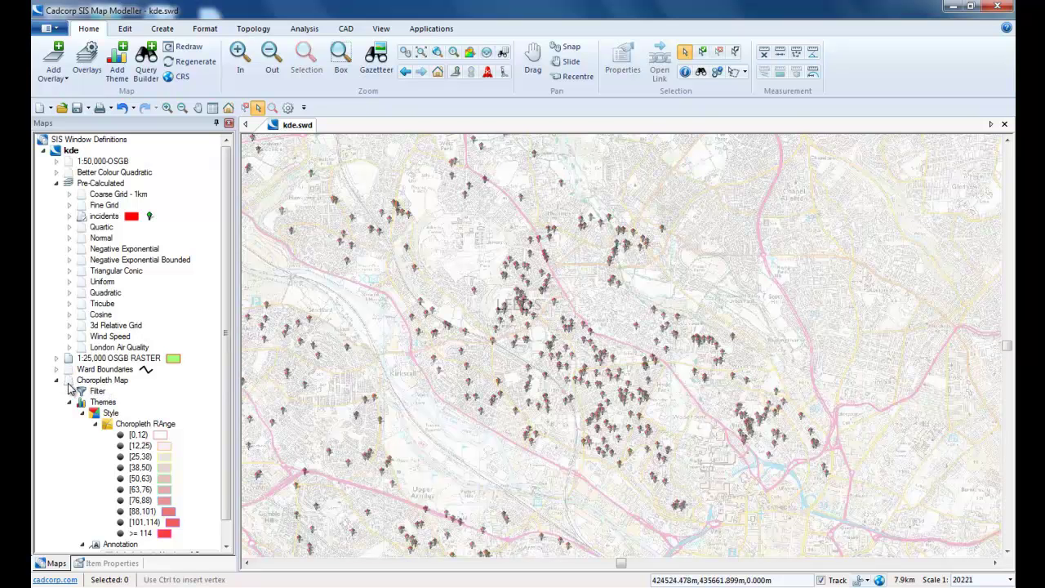
Hide the incident points and show the Coarse Grid - 1km layer
{"action": "left_click", "coordinate": [82, 217]}
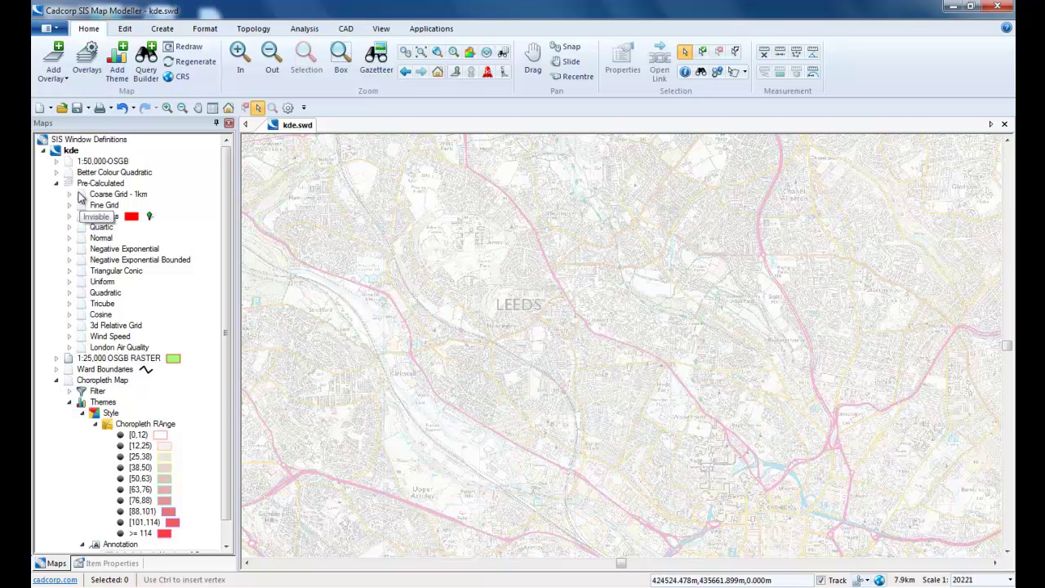
{"action": "left_click", "coordinate": [82, 195]}
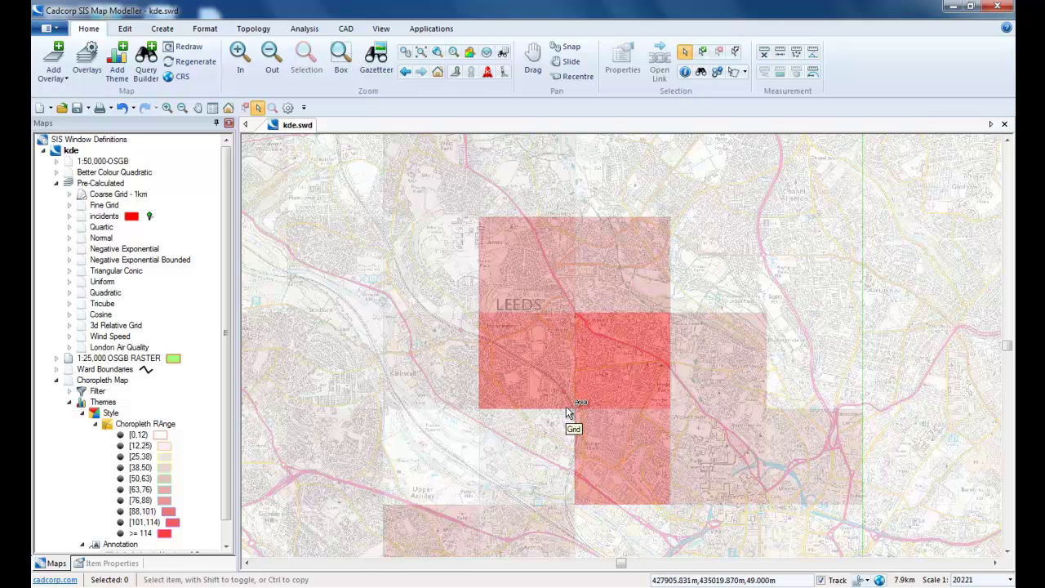
Briefly show the ward boundaries, then replace the coarse 1km grid with the Fine Grid
{"action": "left_click", "coordinate": [69, 369]}
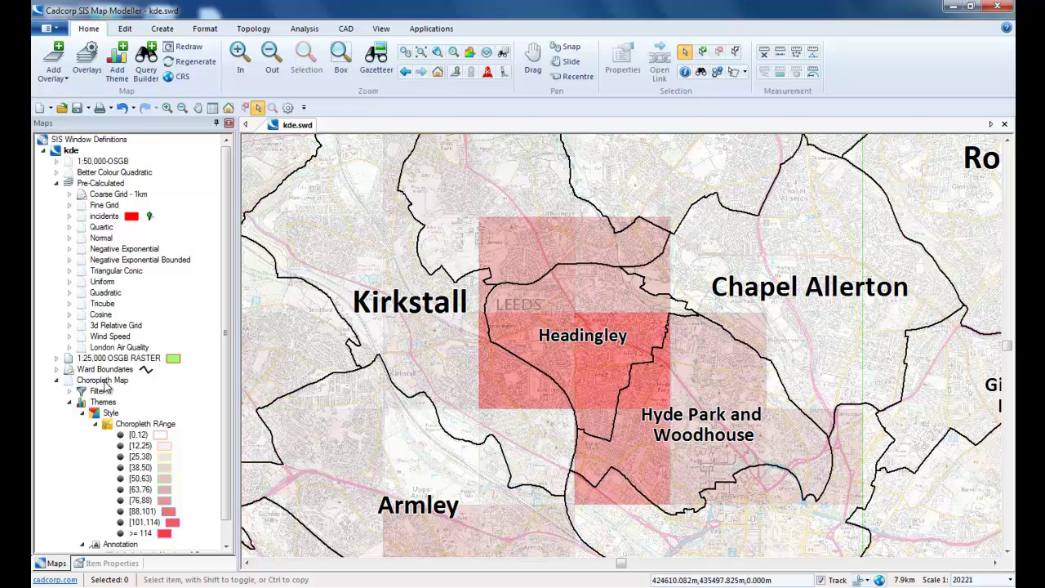
{"action": "left_click", "coordinate": [69, 369]}
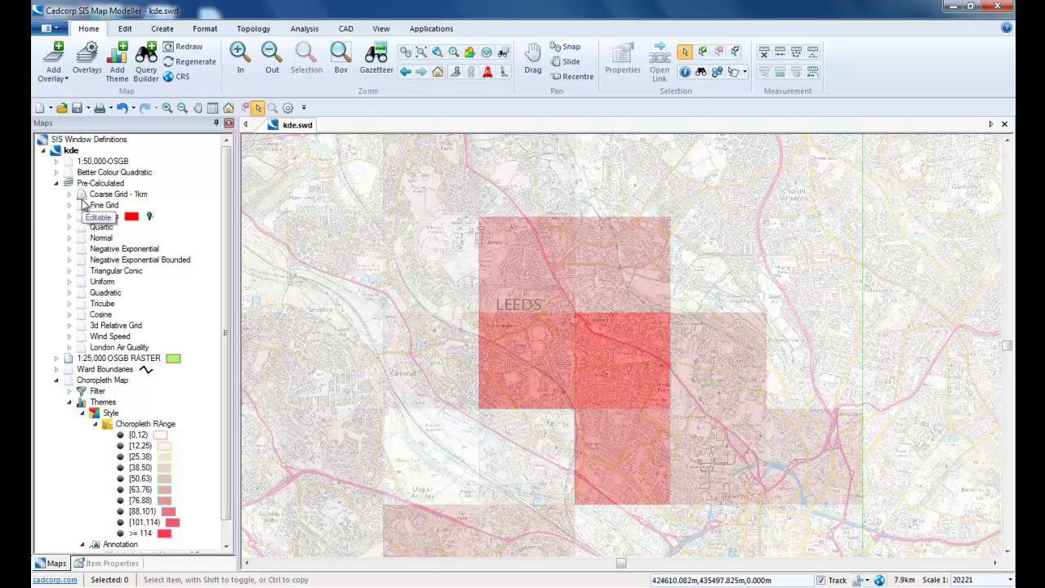
{"action": "left_click", "coordinate": [83, 205]}
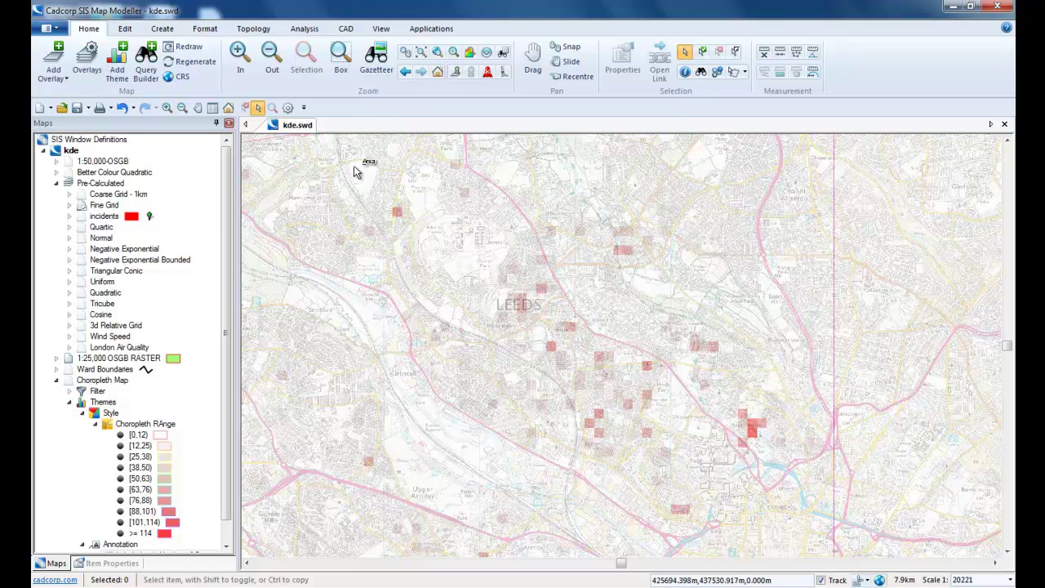
Set the map drawing engine to Advanced in the Drawing and Printing options
{"action": "left_click", "coordinate": [288, 109]}
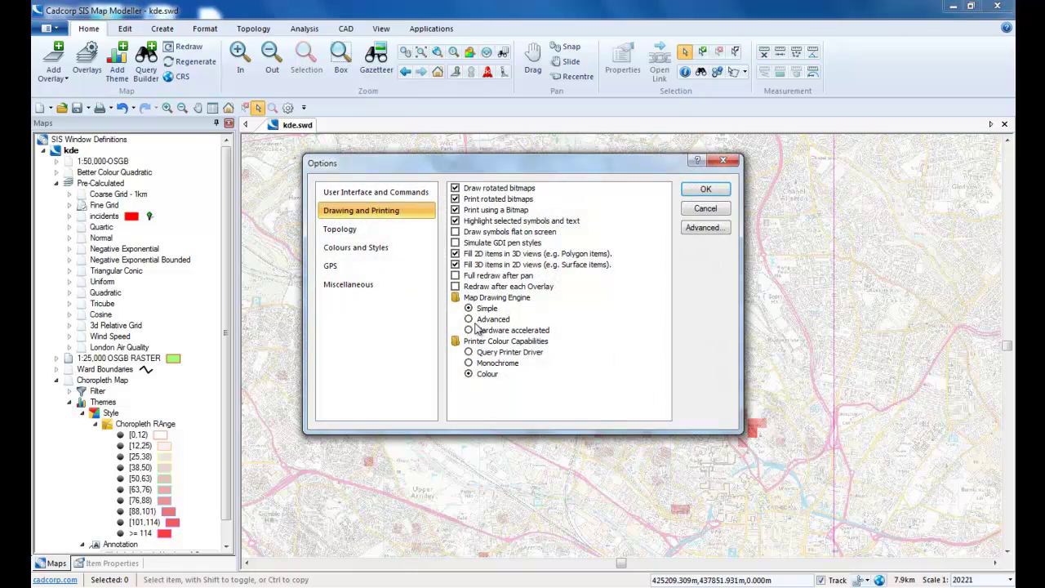
{"action": "left_click", "coordinate": [469, 320]}
{"action": "left_click", "coordinate": [706, 188]}
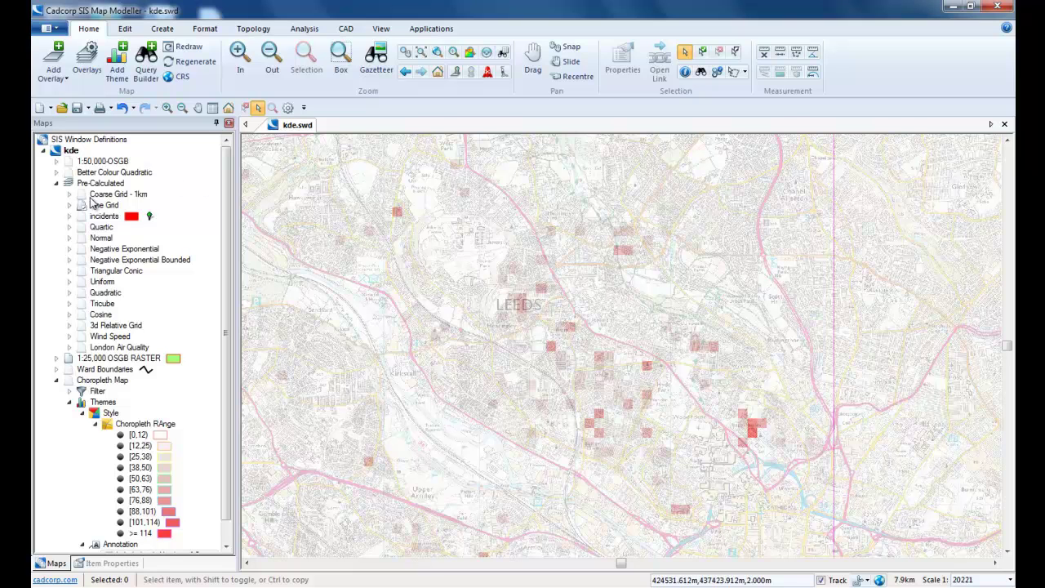
Hide the Fine Grid and display the Better Colour Quadratic density surface
{"action": "left_click", "coordinate": [82, 205]}
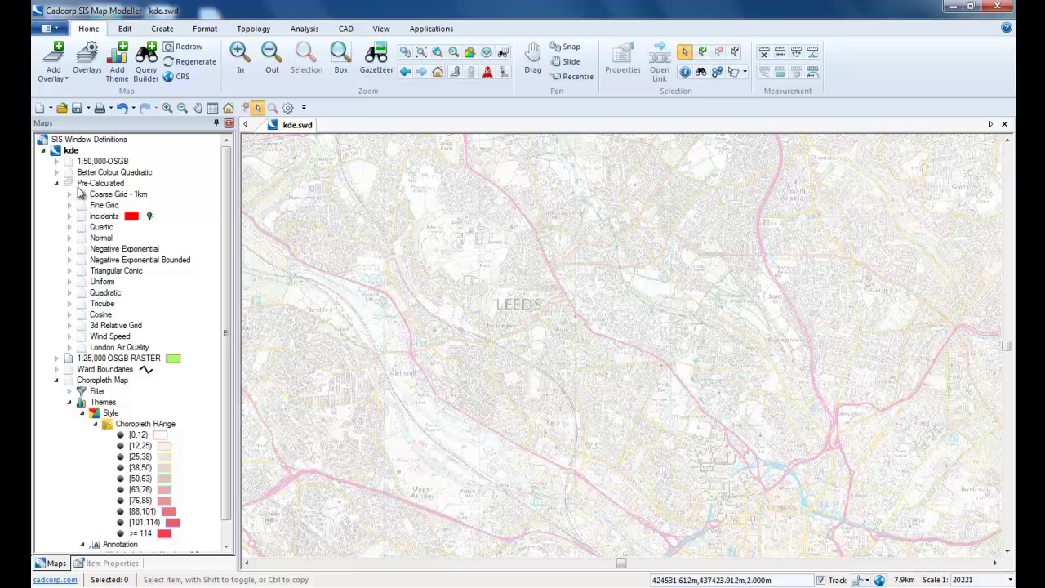
{"action": "left_click", "coordinate": [69, 173]}
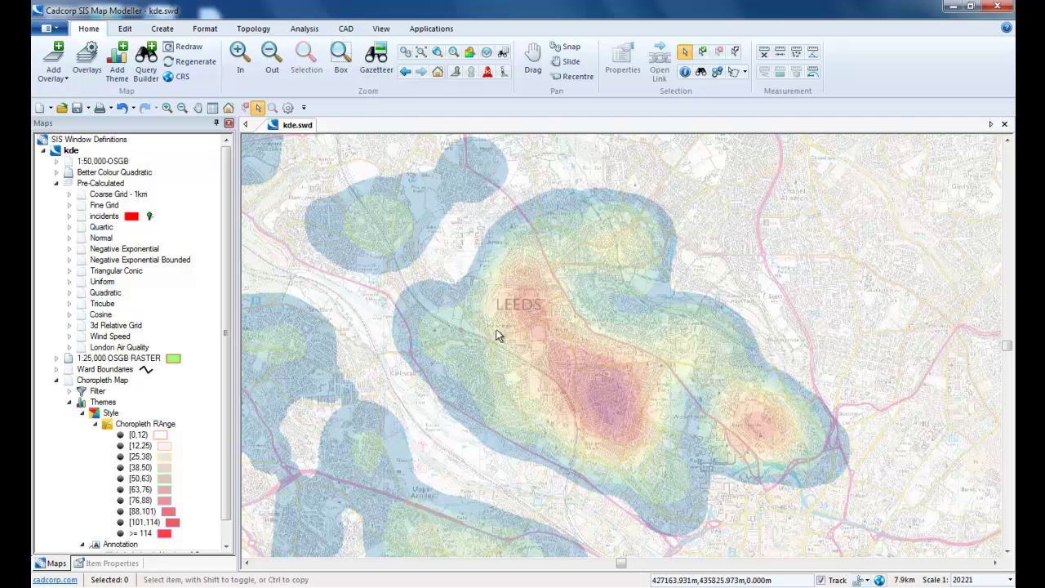
Hide the heat map, show incidents over a wider Leeds view, and select all 822 points
{"action": "left_click", "coordinate": [69, 173]}
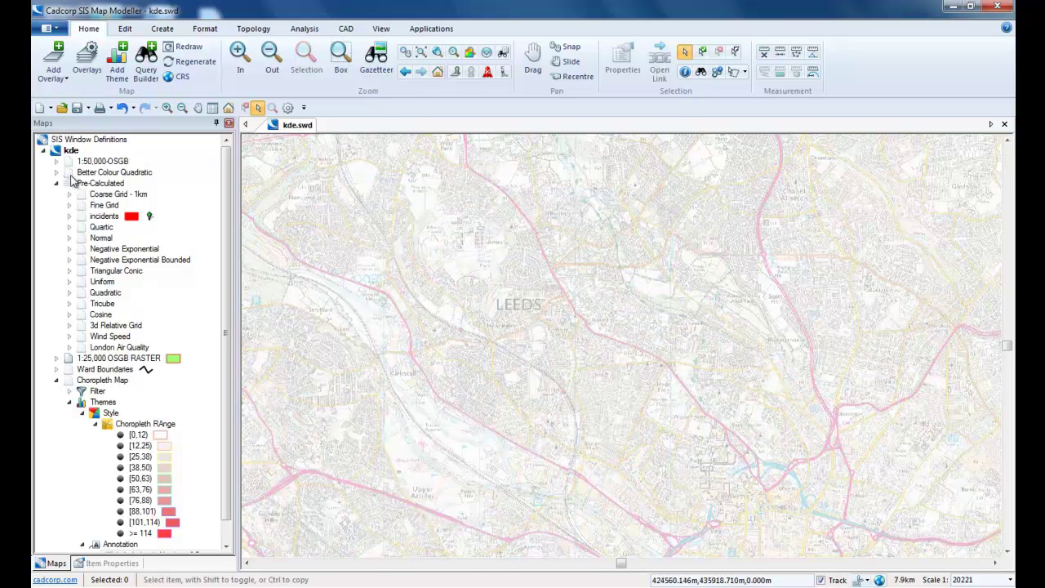
{"action": "left_click", "coordinate": [82, 215]}
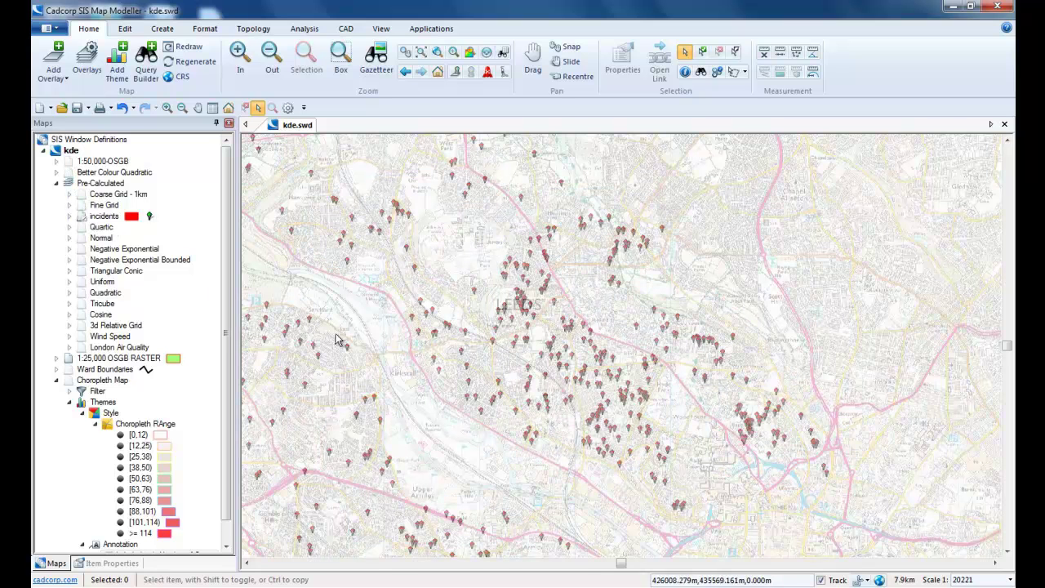
{"action": "left_click_drag", "start_coordinate": [339, 341], "coordinate": [451, 327]}
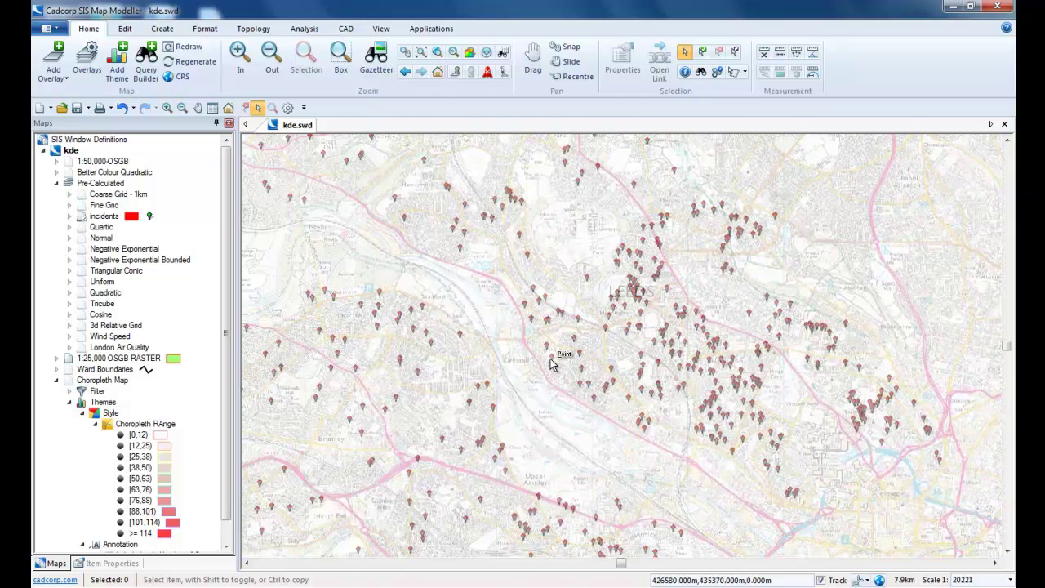
{"action": "scroll", "coordinate": [414, 377], "scroll_direction": "down", "scroll_amount": 1}
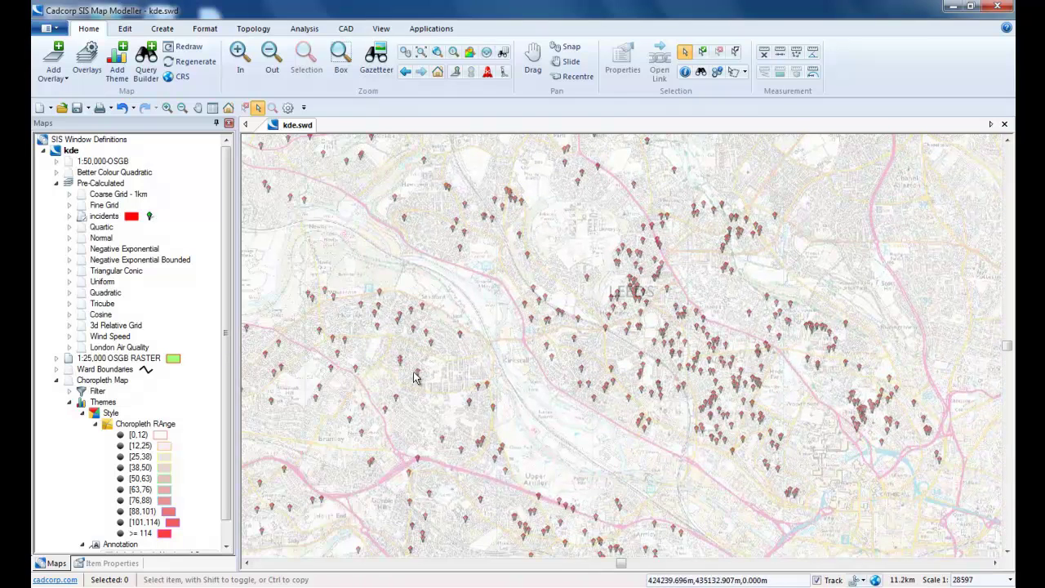
{"action": "scroll", "coordinate": [415, 376], "scroll_direction": "down", "scroll_amount": 1}
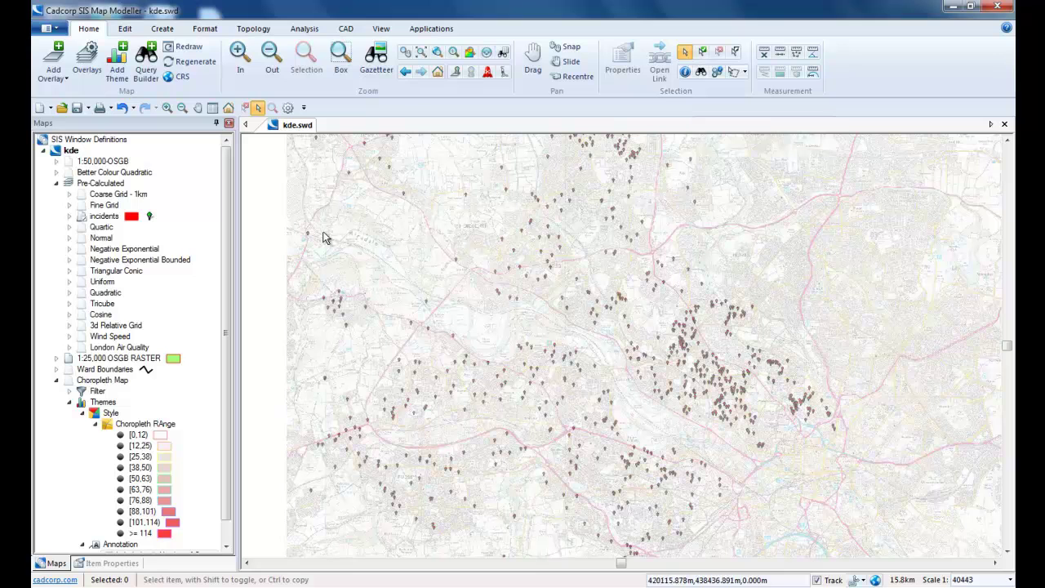
{"action": "right_click", "coordinate": [100, 218]}
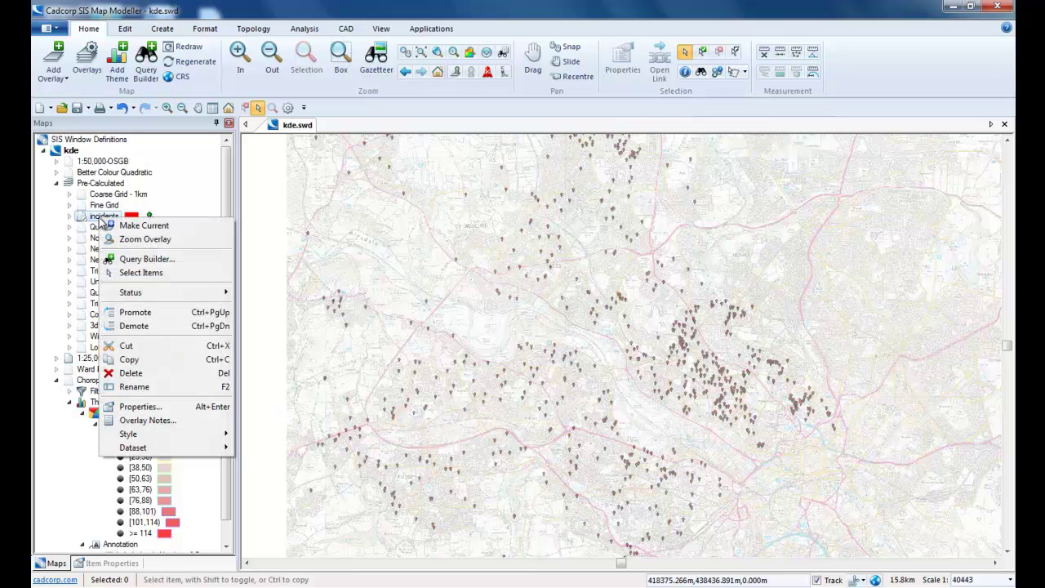
{"action": "left_click", "coordinate": [142, 273]}
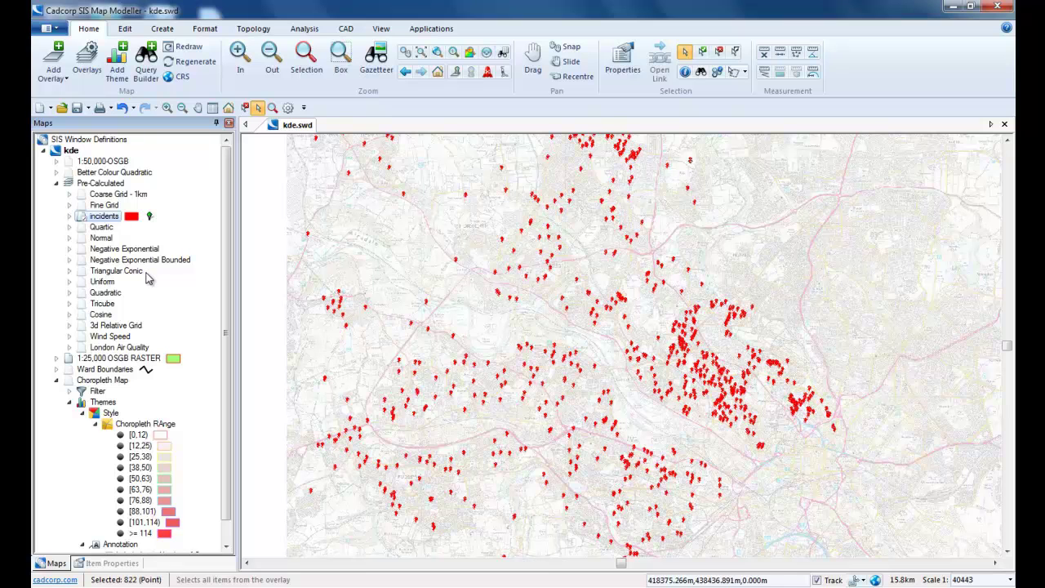
Launch the KDE Hot Spot grid creation wizard from the Analysis tools
{"action": "left_click", "coordinate": [318, 37]}
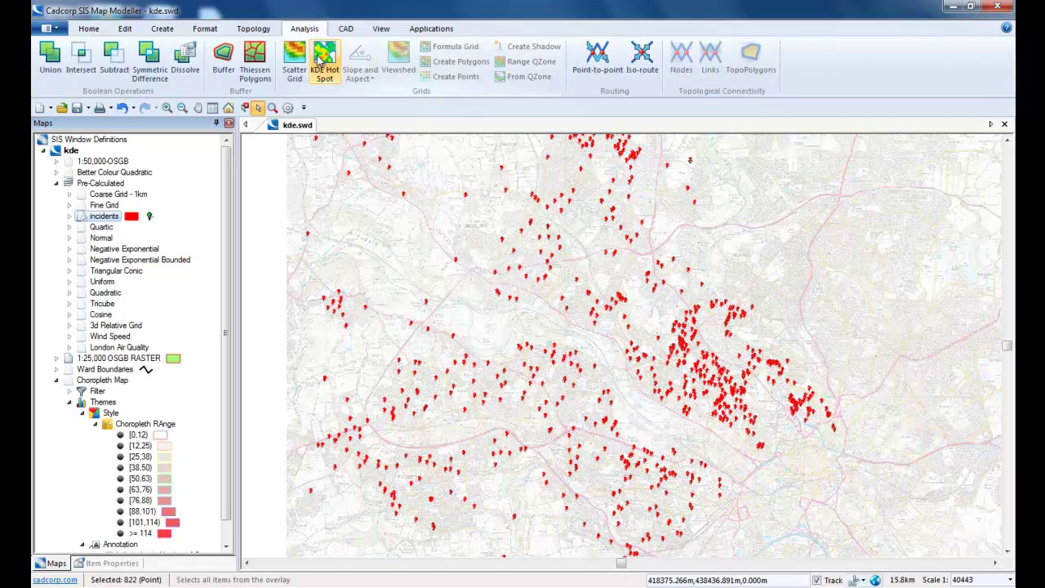
{"action": "left_click", "coordinate": [322, 57]}
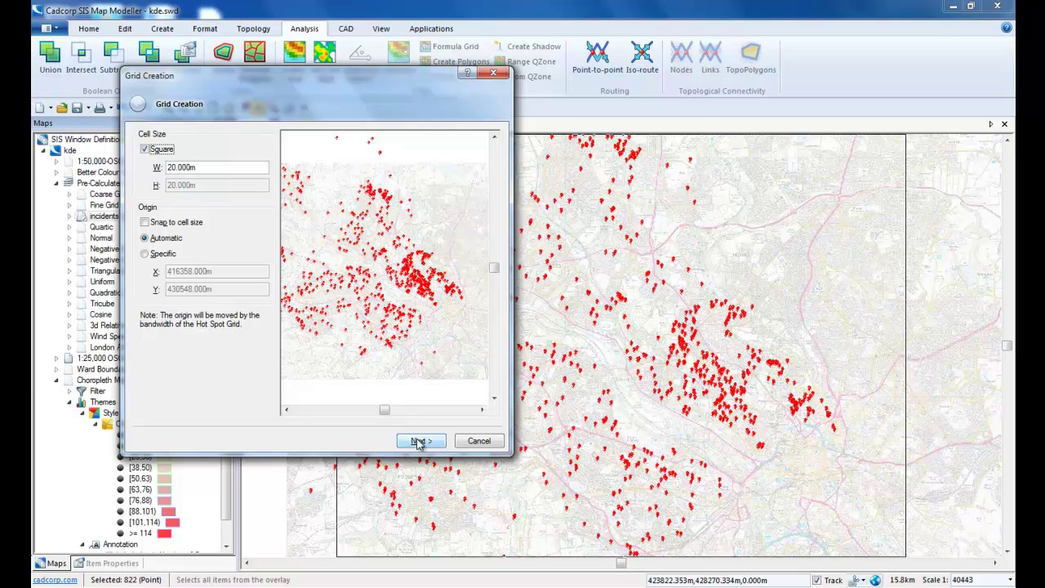
Accept the 20 m grid cells, inspect the values formula without changes, then set hot spot values to (none)
{"action": "left_click", "coordinate": [417, 442]}
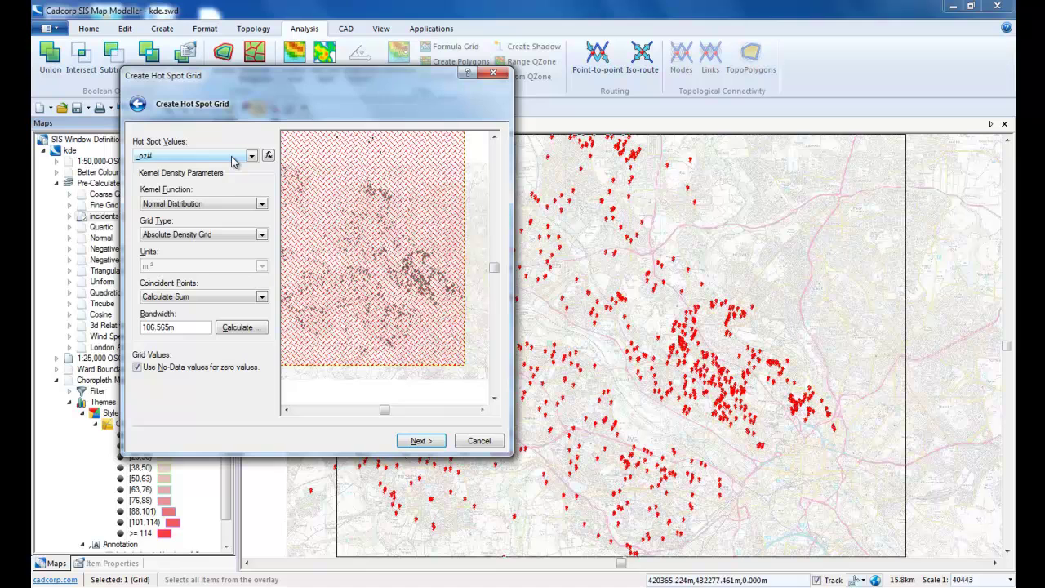
{"action": "left_click", "coordinate": [234, 161]}
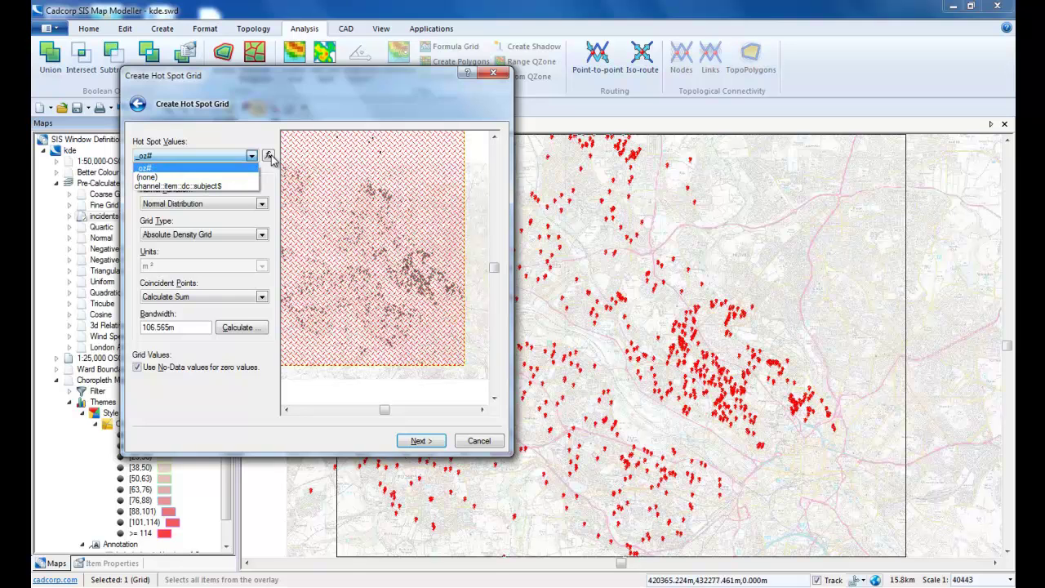
{"action": "left_click", "coordinate": [272, 159]}
{"action": "left_click", "coordinate": [270, 156]}
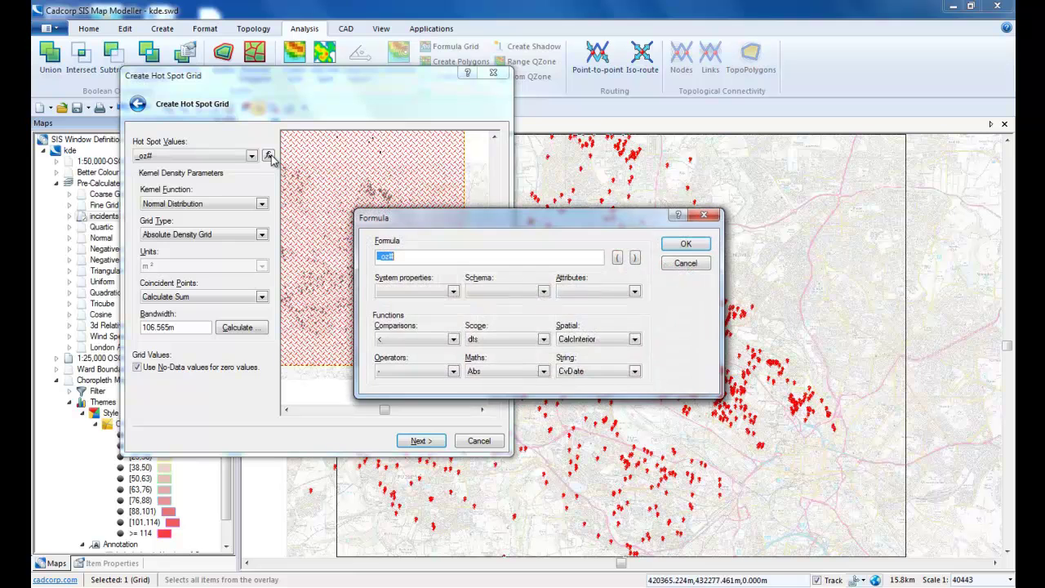
{"action": "left_click", "coordinate": [543, 290]}
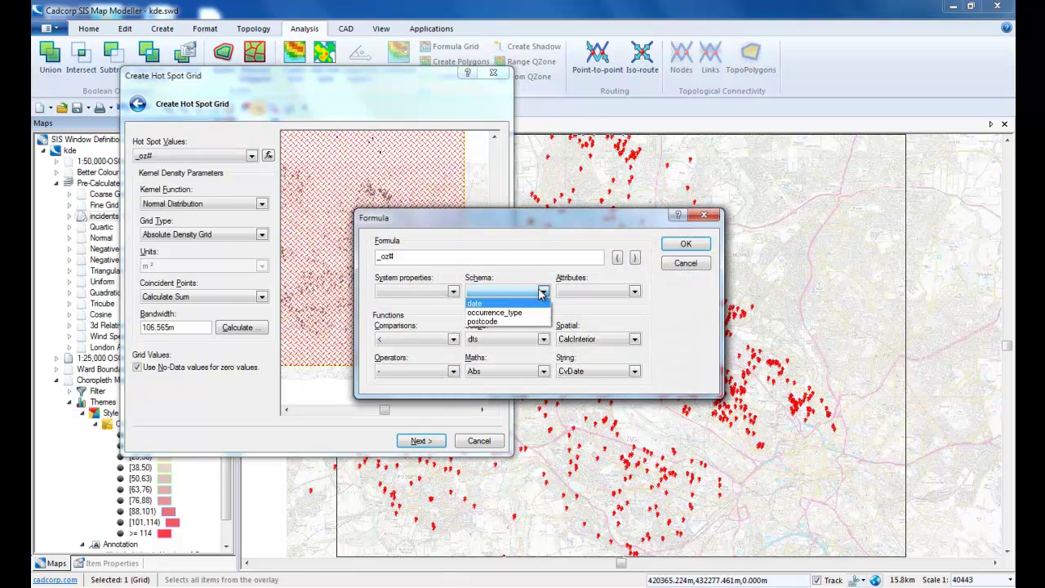
{"action": "left_click", "coordinate": [543, 290]}
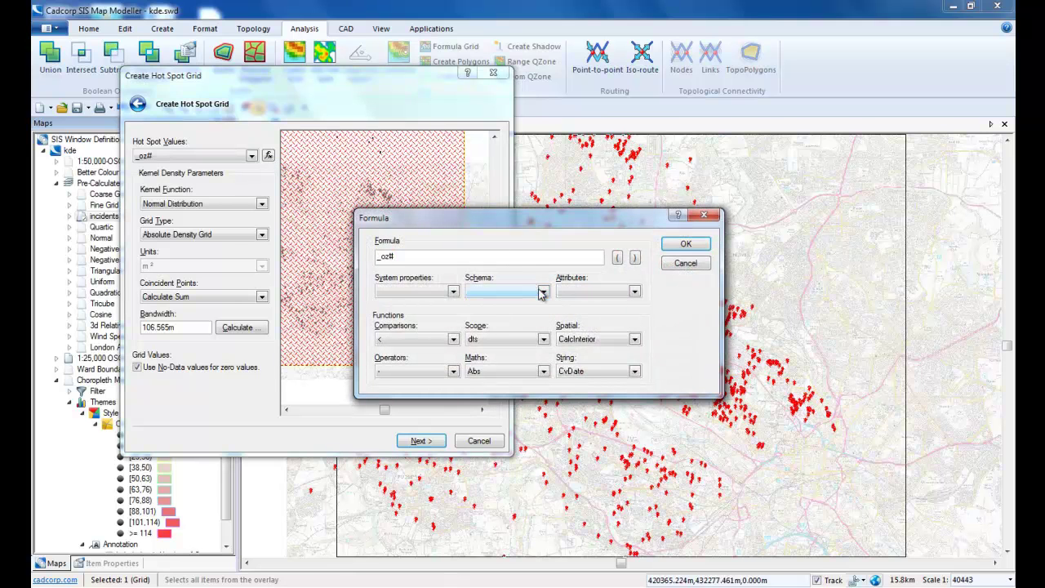
{"action": "left_click", "coordinate": [686, 263]}
{"action": "left_click", "coordinate": [249, 156]}
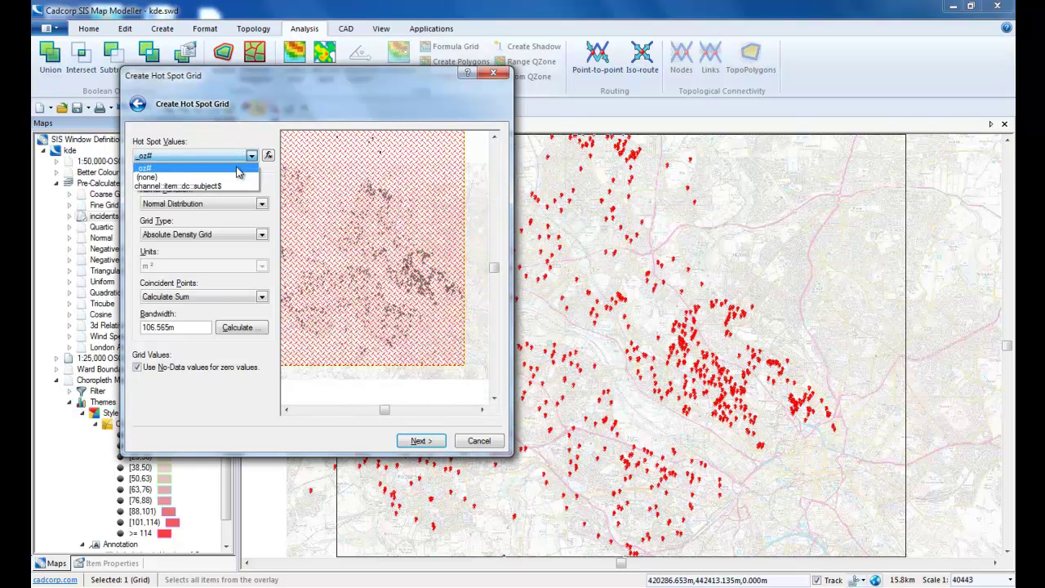
{"action": "left_click", "coordinate": [240, 173]}
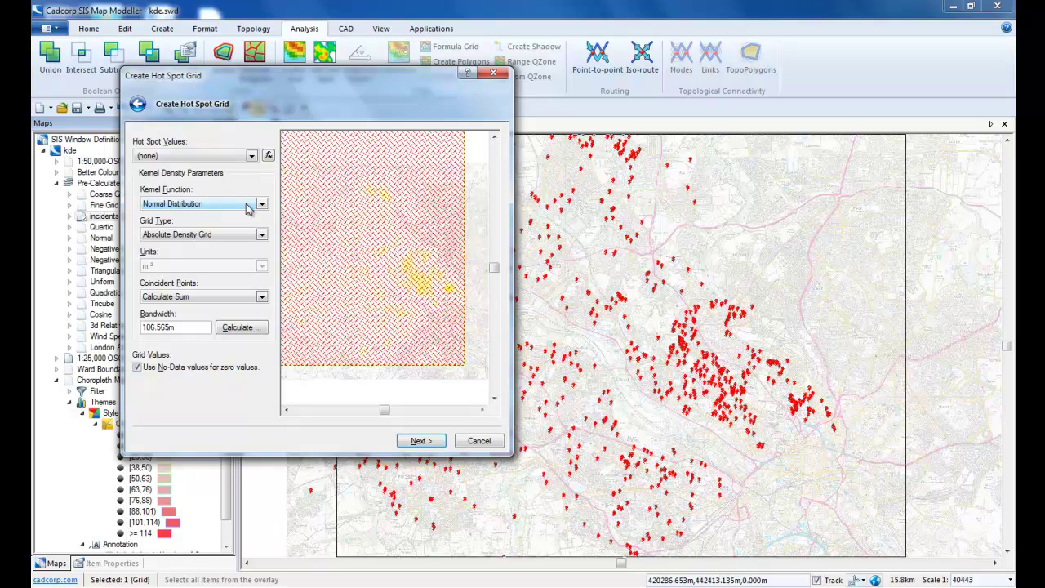
{"action": "left_click", "coordinate": [249, 205]}
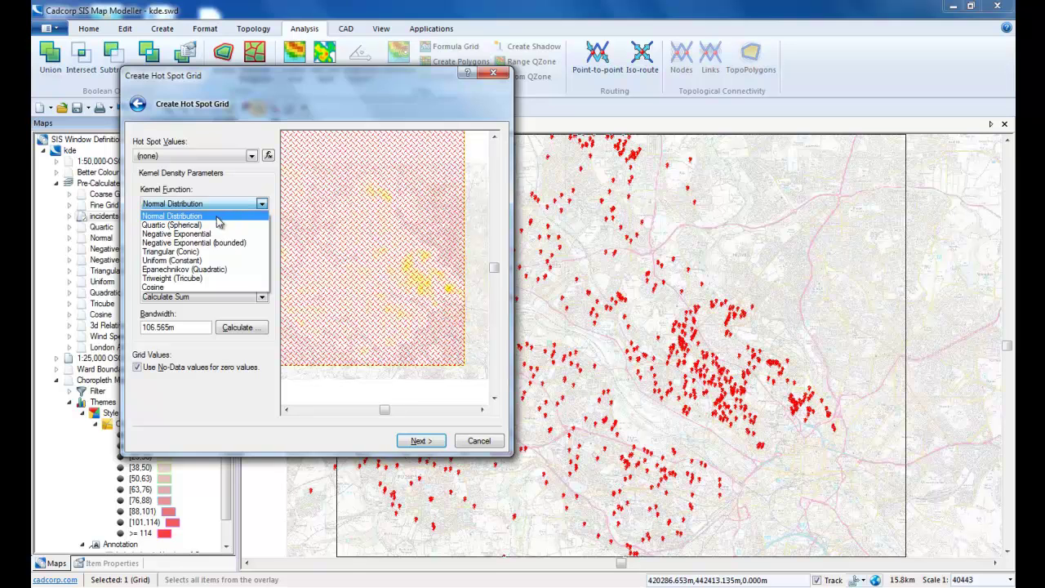
{"action": "left_click", "coordinate": [216, 215]}
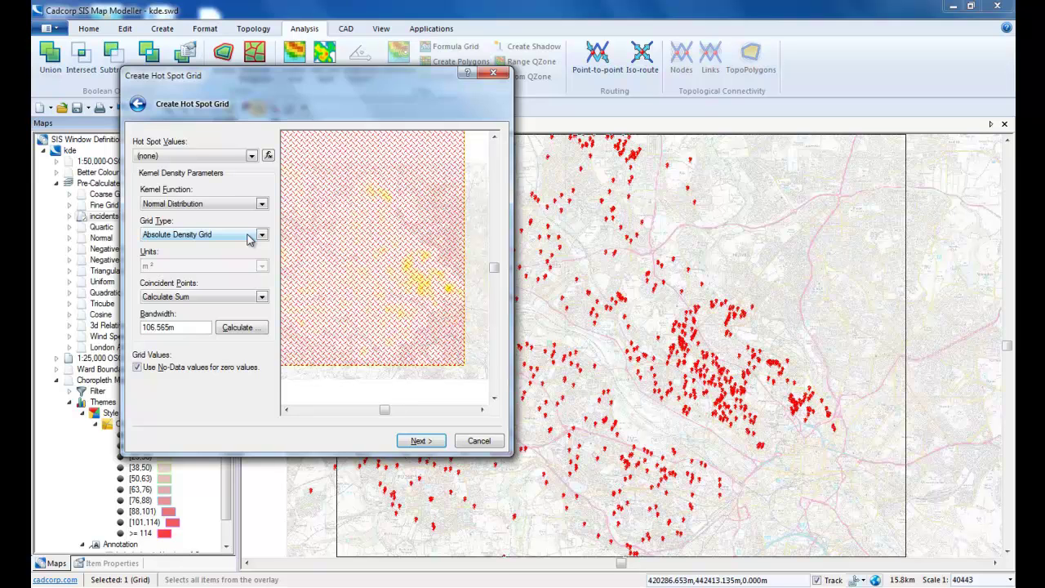
{"action": "left_click", "coordinate": [249, 235]}
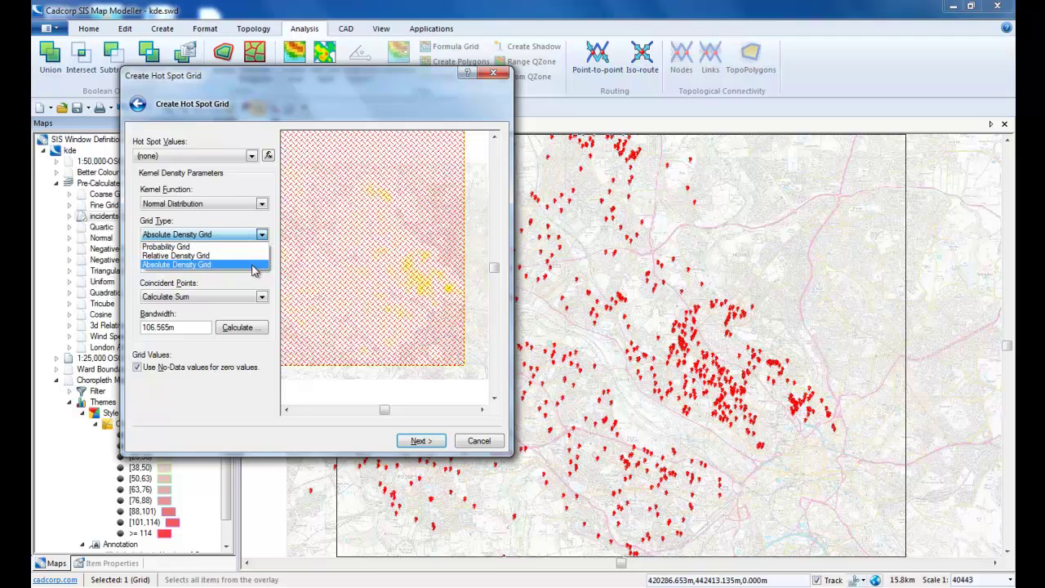
{"action": "left_click", "coordinate": [253, 265]}
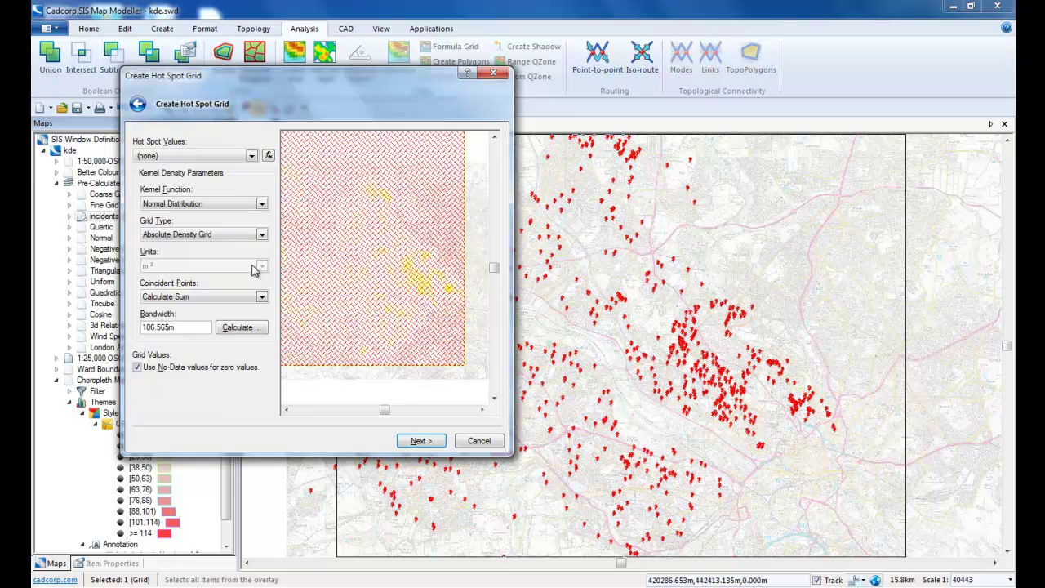
Recalculate the kernel bandwidth from 6 nearest neighbours, giving 266.562 m
{"action": "left_click", "coordinate": [261, 328]}
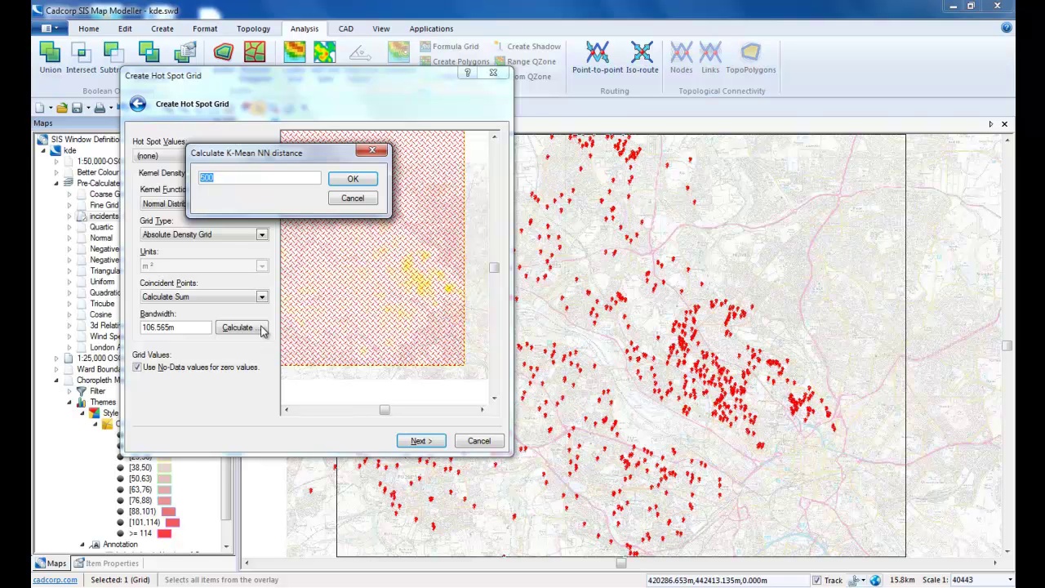
{"action": "type", "text": "6"}
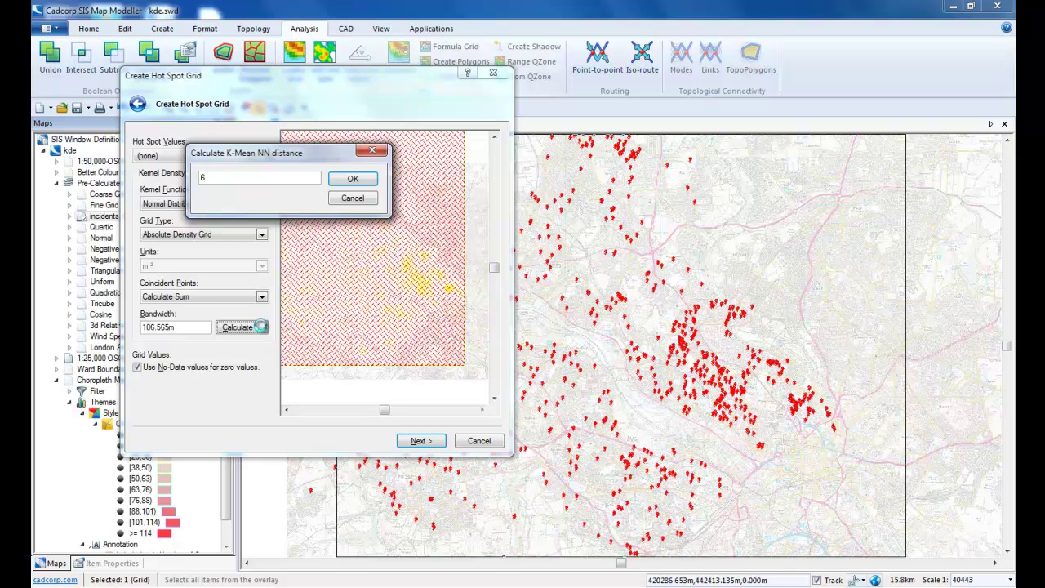
{"action": "key", "text": "Return"}
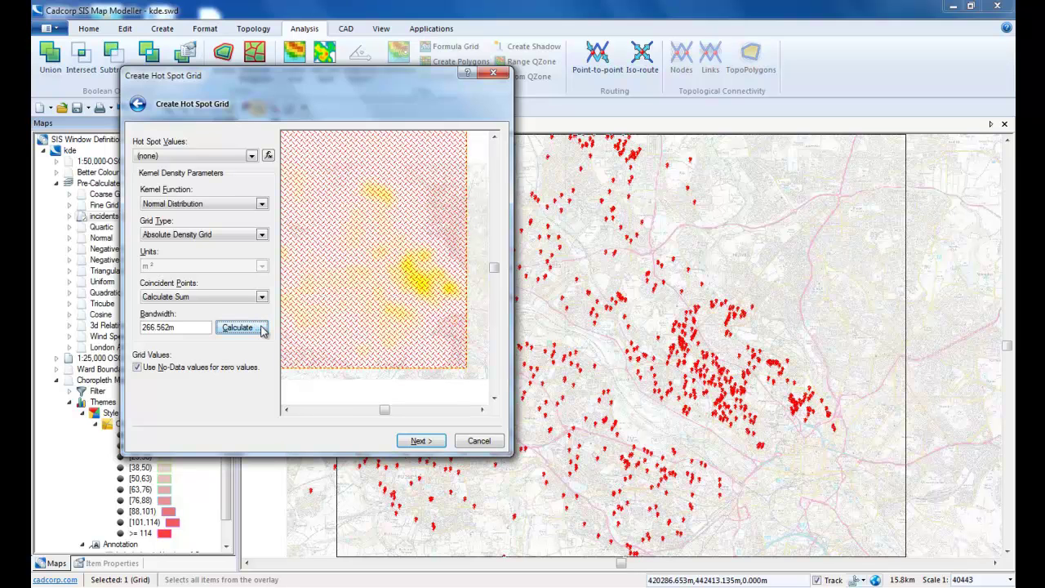
Apply the ColorBrewer reversed diverging Spectral colour ramp to the grid intervals
{"action": "left_click", "coordinate": [436, 441]}
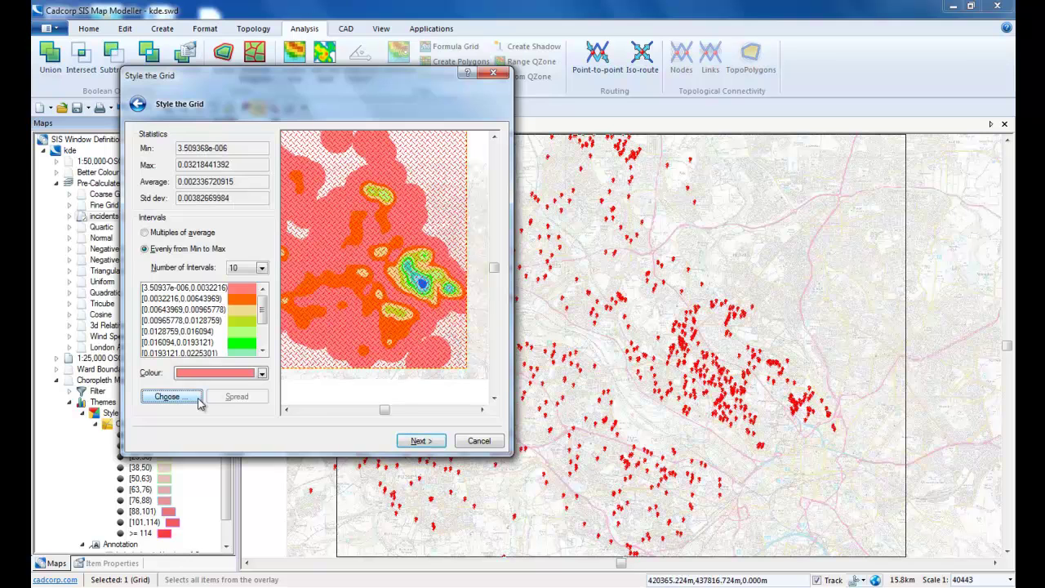
{"action": "left_click", "coordinate": [171, 397]}
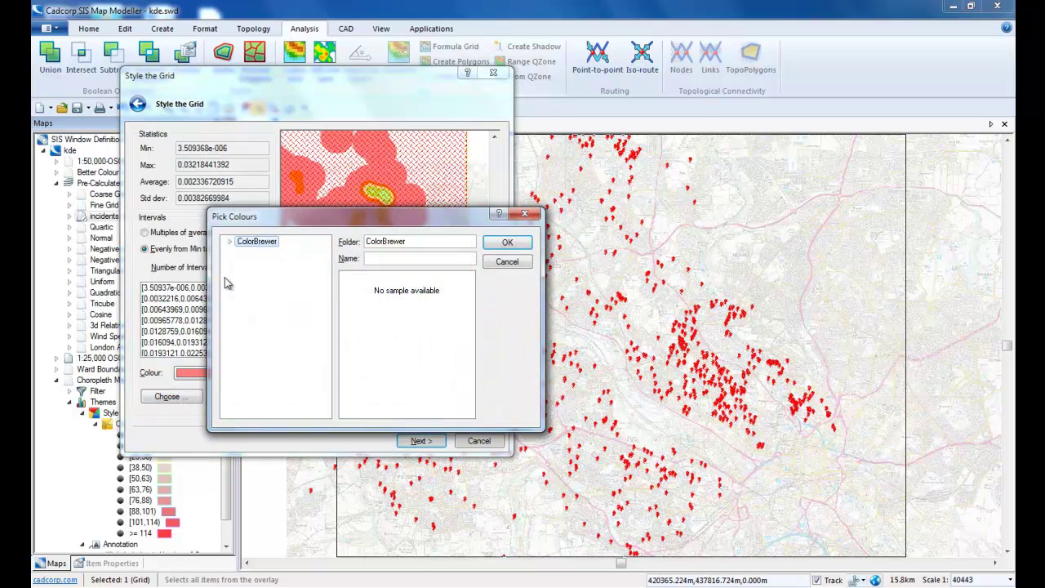
{"action": "left_click", "coordinate": [231, 242]}
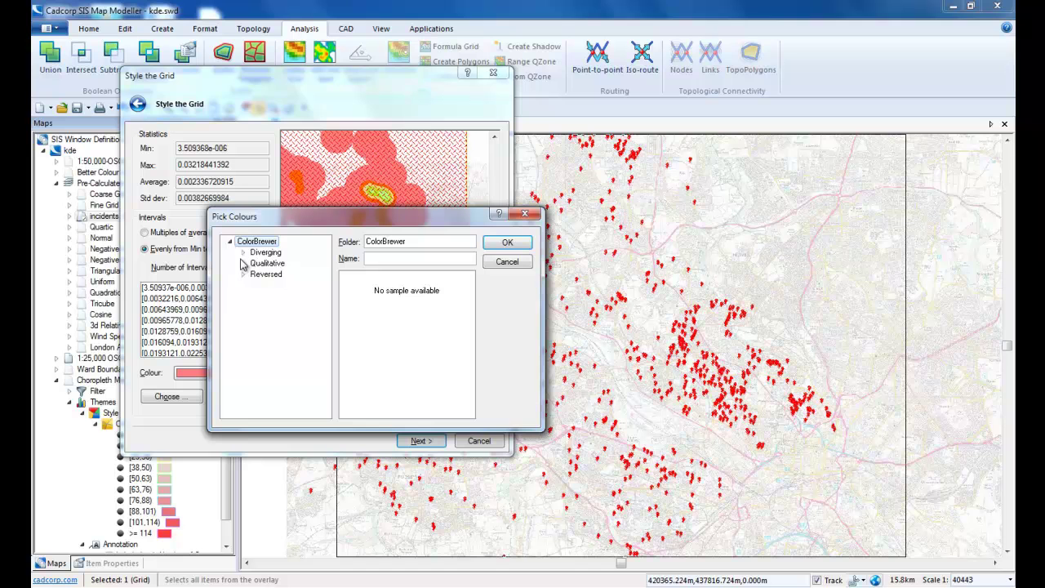
{"action": "left_click", "coordinate": [243, 274]}
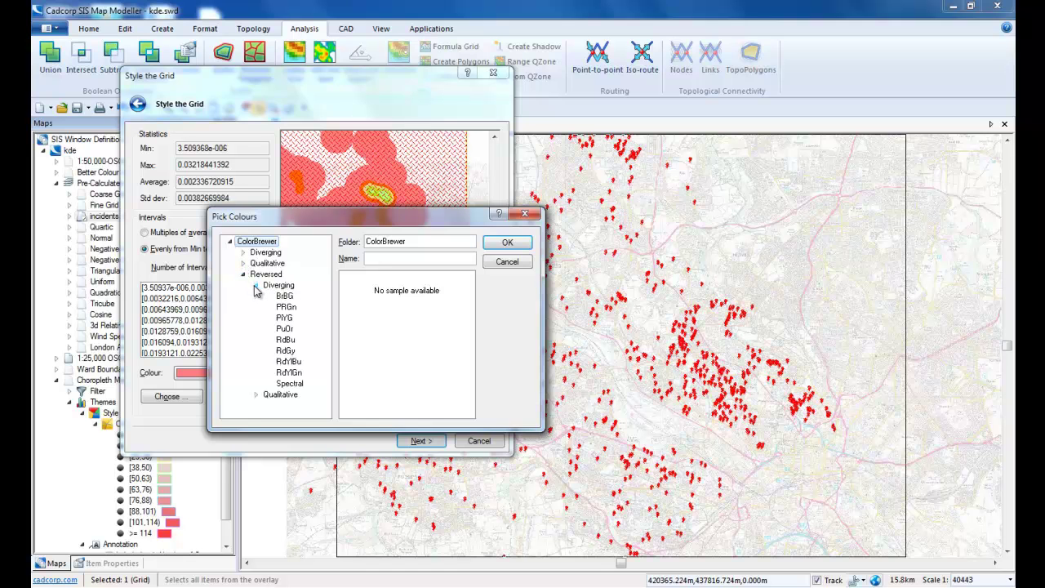
{"action": "left_click", "coordinate": [293, 383]}
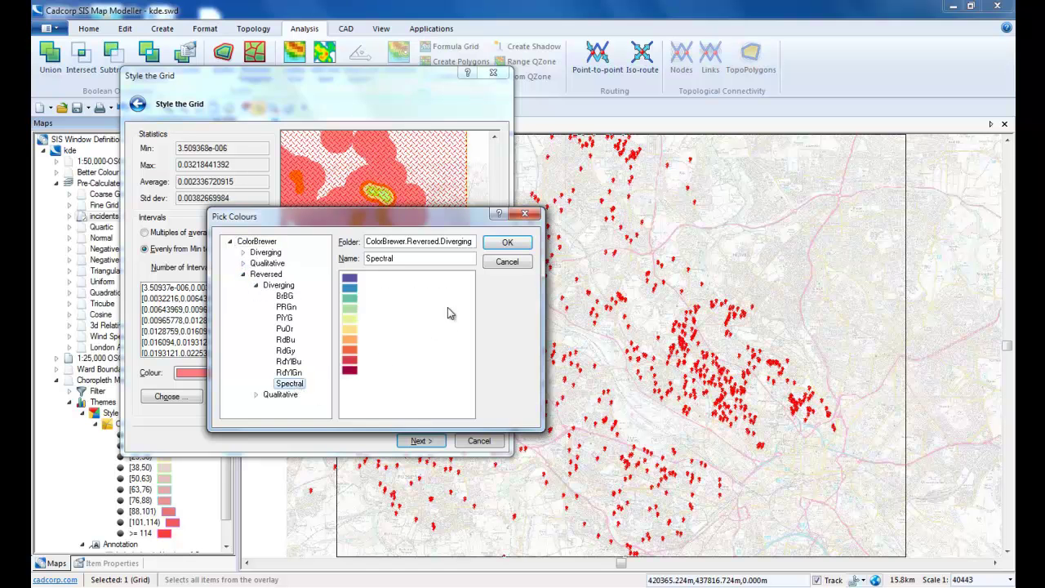
{"action": "left_click", "coordinate": [506, 243]}
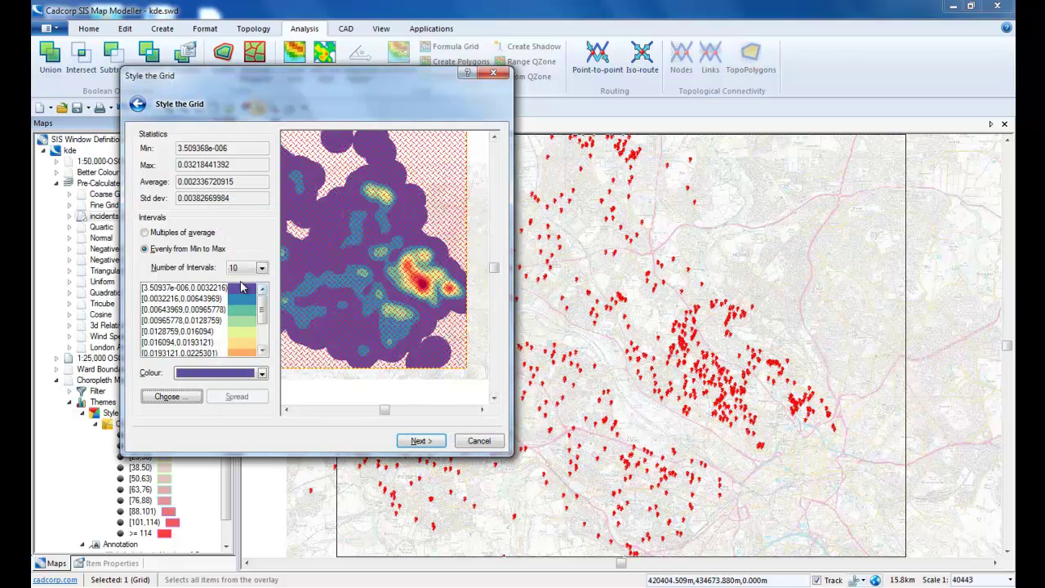
Set the lowest grid interval's colour to none, leaving it transparent
{"action": "left_click", "coordinate": [239, 290]}
{"action": "left_click", "coordinate": [263, 373]}
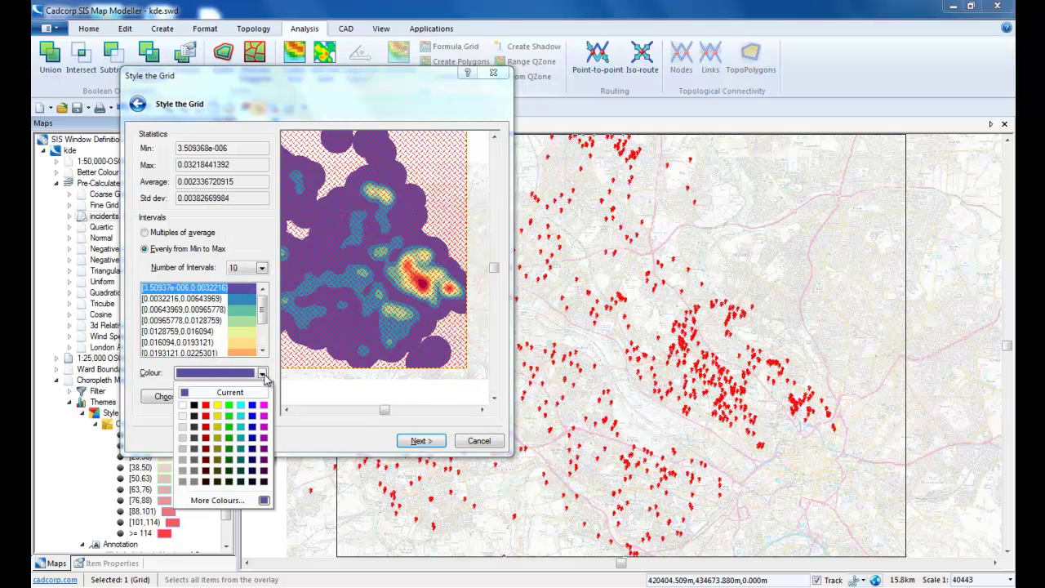
{"action": "left_click", "coordinate": [183, 407]}
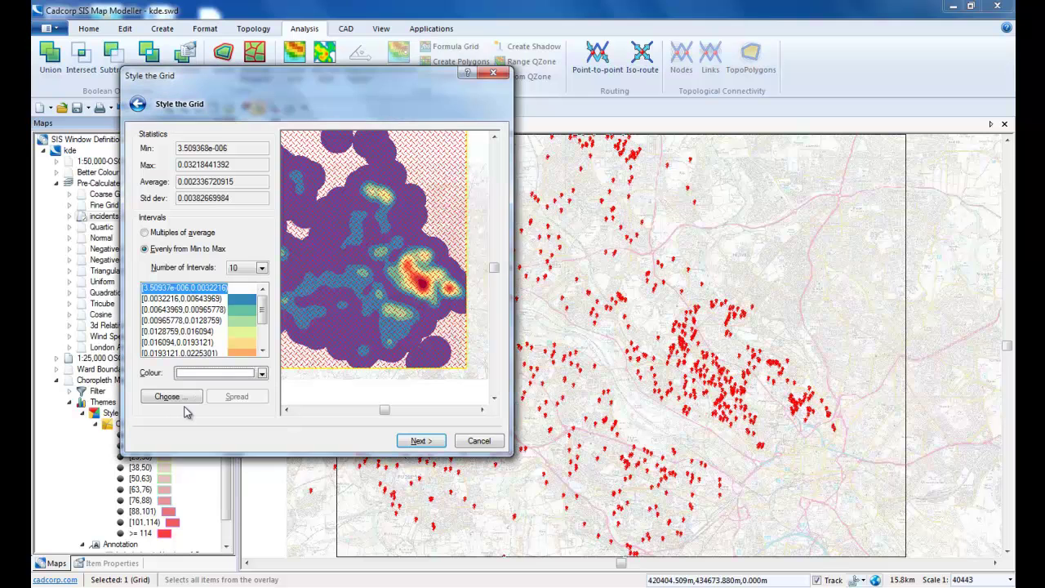
Finish the wizard, creating the KDE grid as a new internal overlay with Relief Theme
{"action": "left_click", "coordinate": [439, 448]}
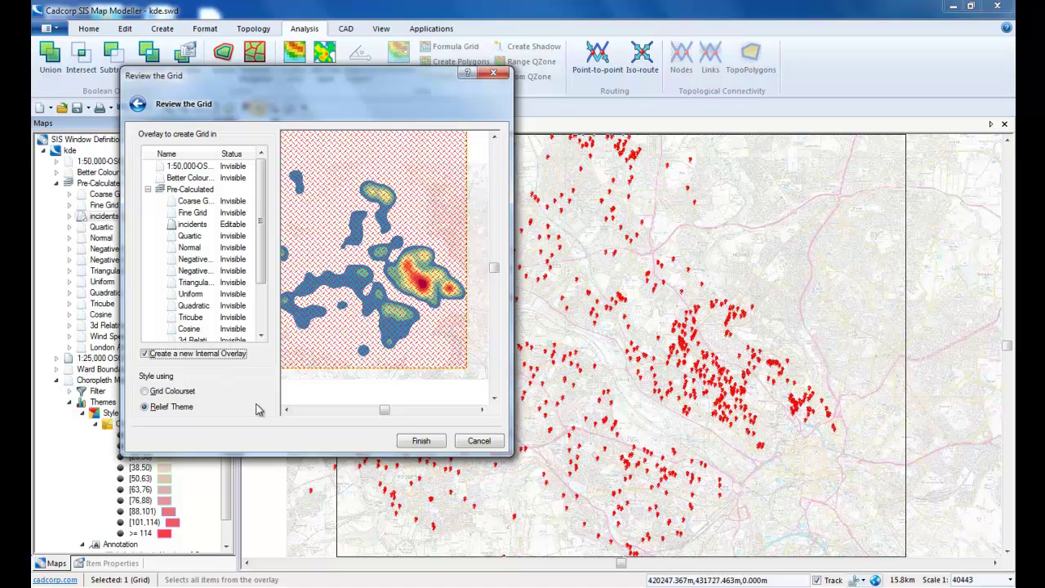
{"action": "left_click", "coordinate": [420, 442]}
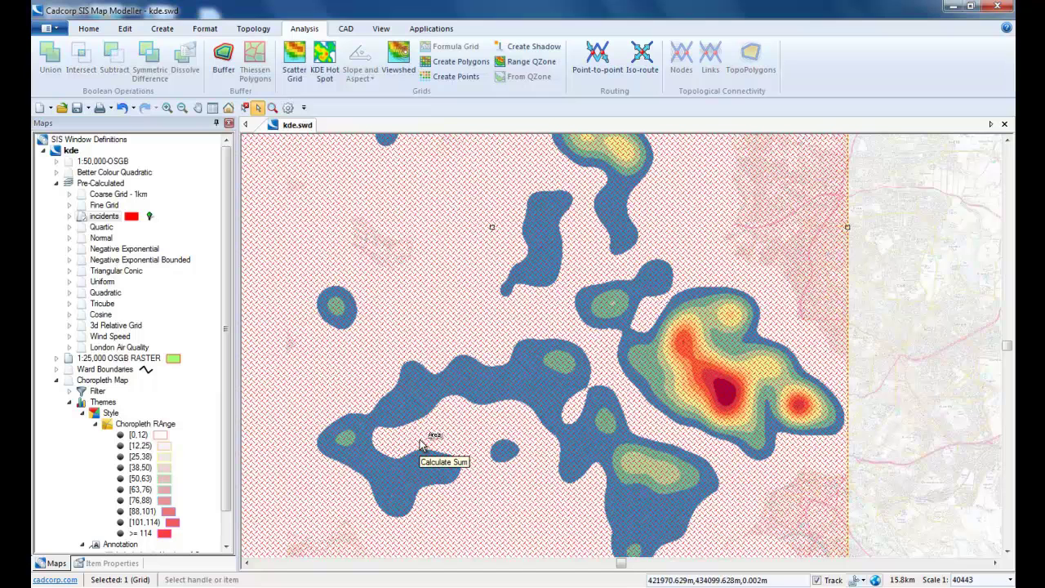
Move '(Untitled) 21' to the top of Pre-Calculated, hide incidents, and view the Leeds hotspot
{"action": "left_click", "coordinate": [57, 381]}
{"action": "mouse_move", "coordinate": [90, 391]}
{"action": "left_mouse_down"}
{"action": "mouse_move", "coordinate": [117, 256]}
{"action": "mouse_move", "coordinate": [103, 185]}
{"action": "left_mouse_up"}
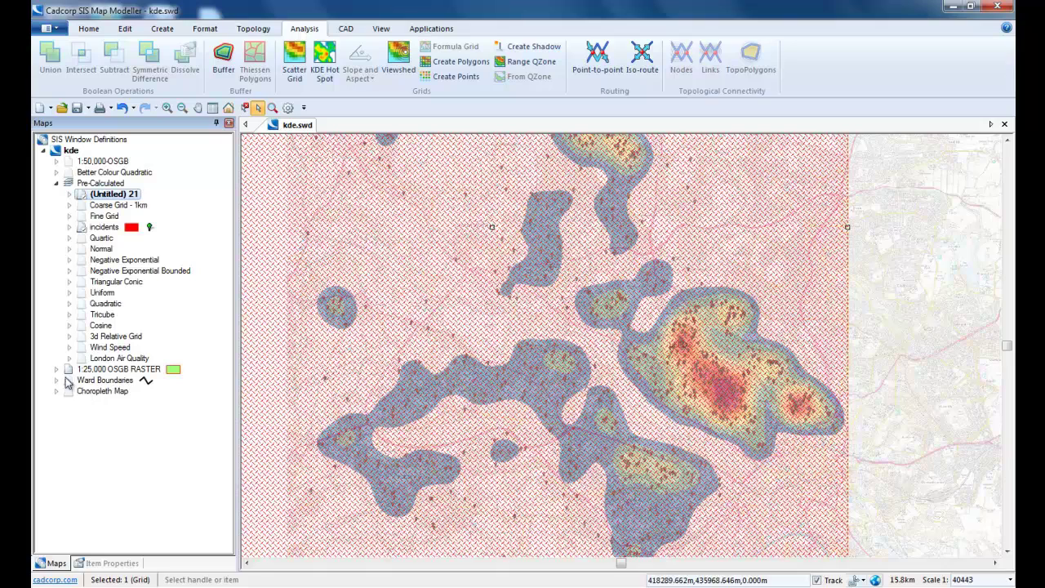
{"action": "left_click", "coordinate": [82, 228]}
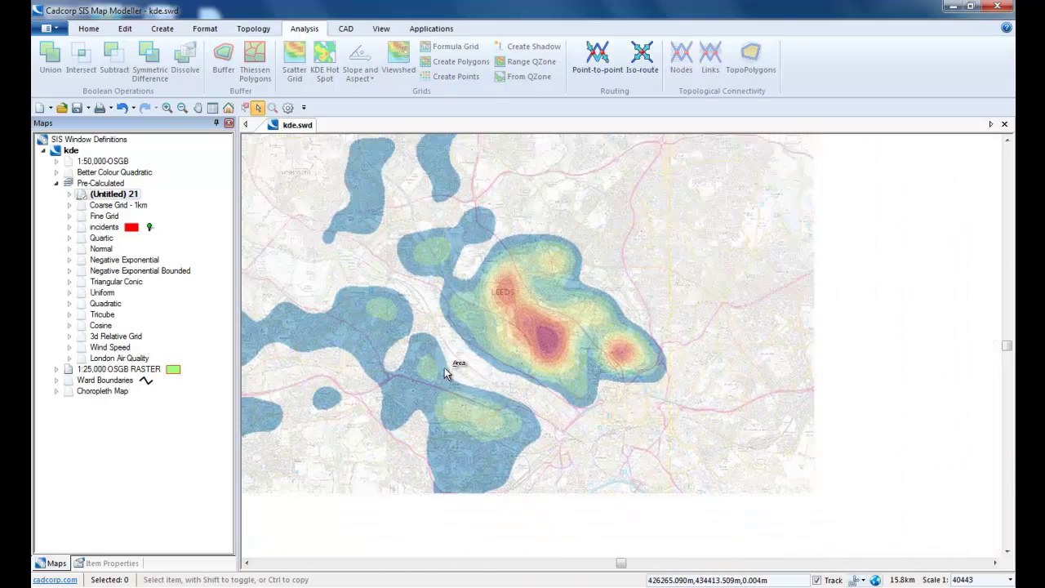
{"action": "left_click_drag", "start_coordinate": [627, 431], "coordinate": [437, 357]}
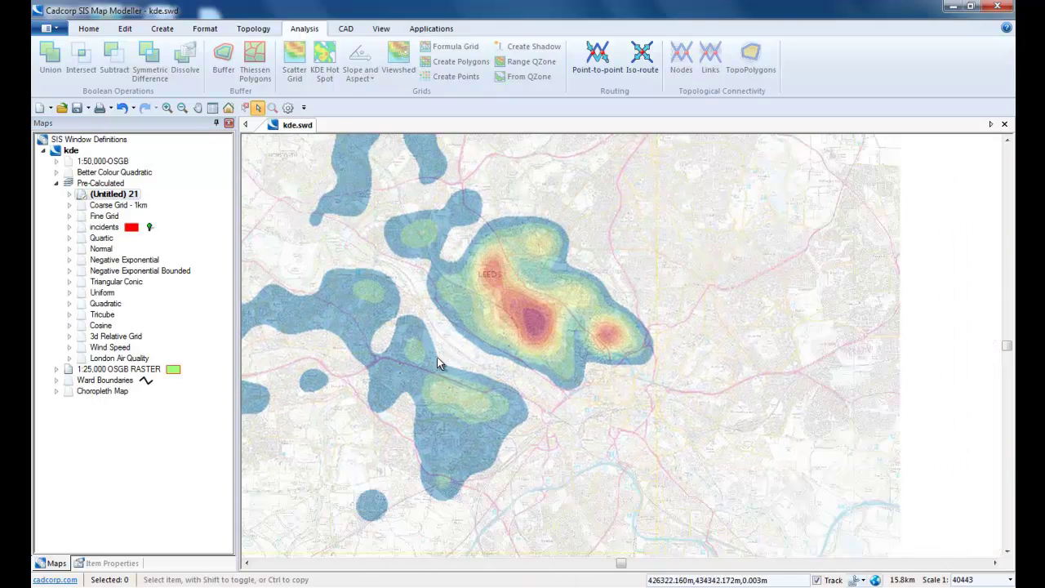
{"action": "scroll", "coordinate": [437, 357], "scroll_direction": "up", "scroll_amount": 1}
{"action": "left_click_drag", "start_coordinate": [390, 313], "coordinate": [501, 401]}
{"action": "scroll", "coordinate": [502, 425], "scroll_direction": "up", "scroll_amount": 1}
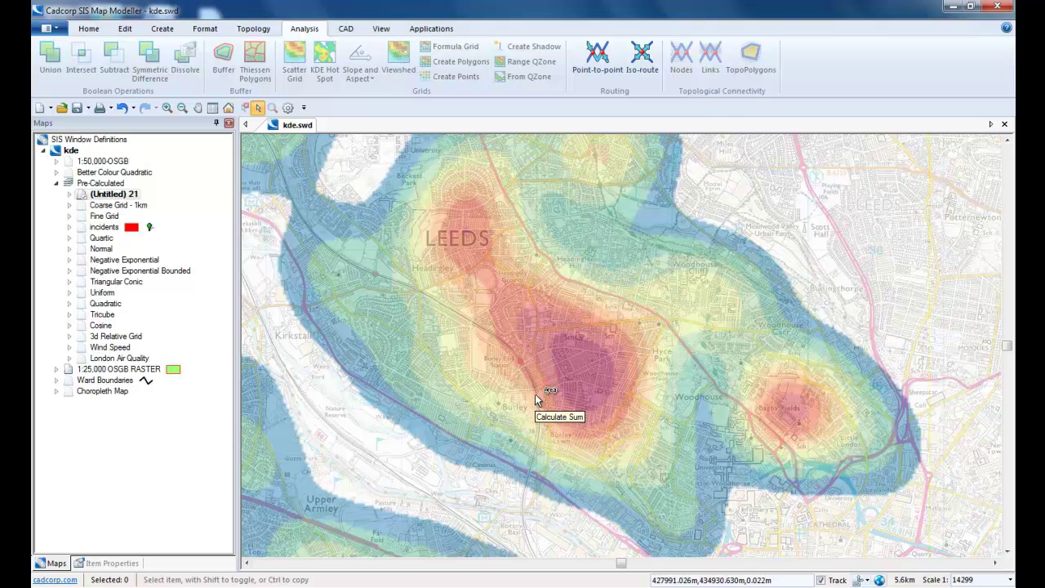
{"action": "scroll", "coordinate": [641, 328], "scroll_direction": "down", "scroll_amount": 1}
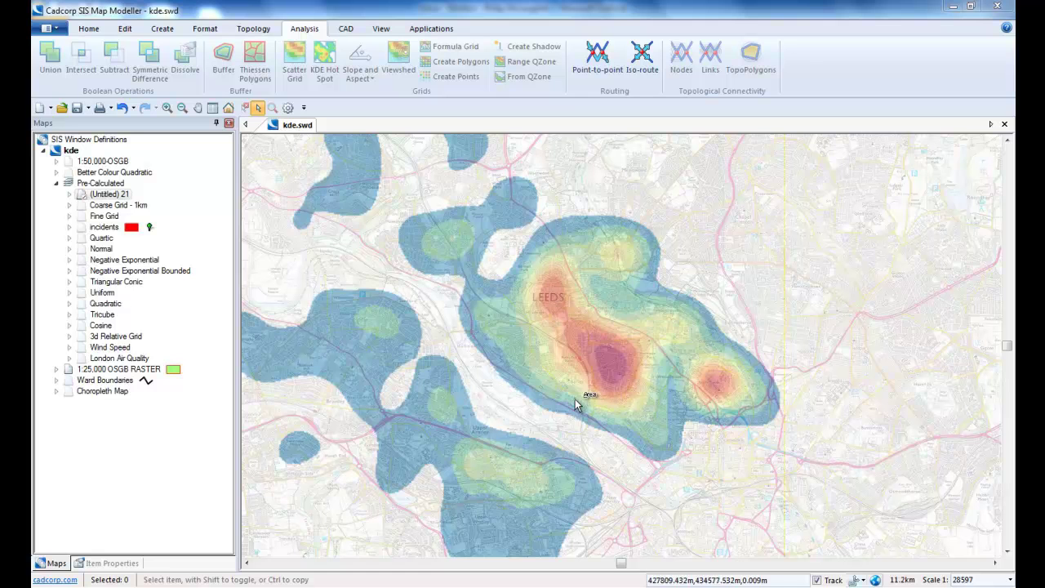
Show the Choropleth Map layer and place it above '(Untitled) 21' in Pre-Calculated
{"action": "left_click", "coordinate": [67, 392]}
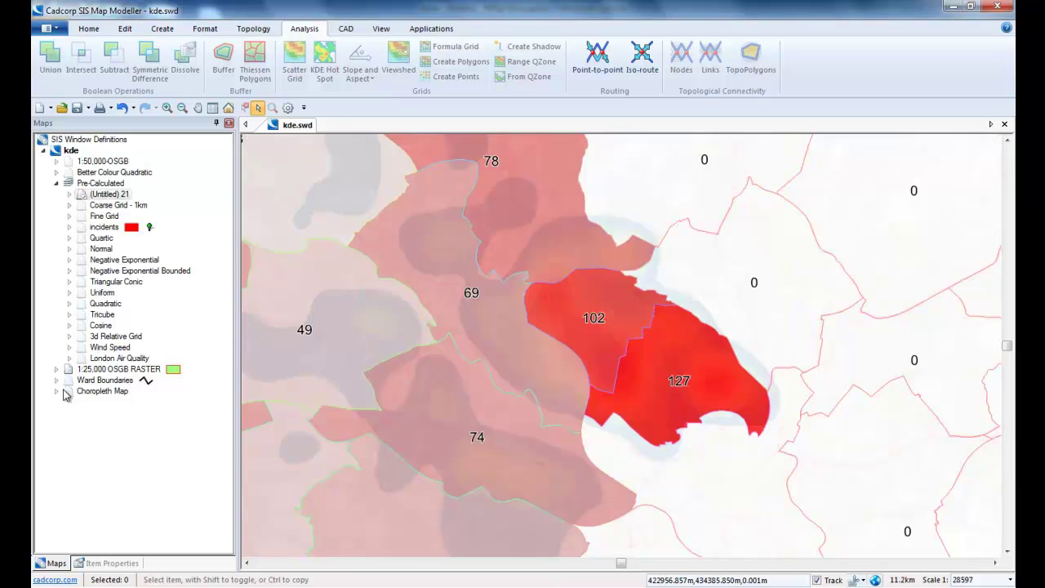
{"action": "left_click", "coordinate": [67, 391]}
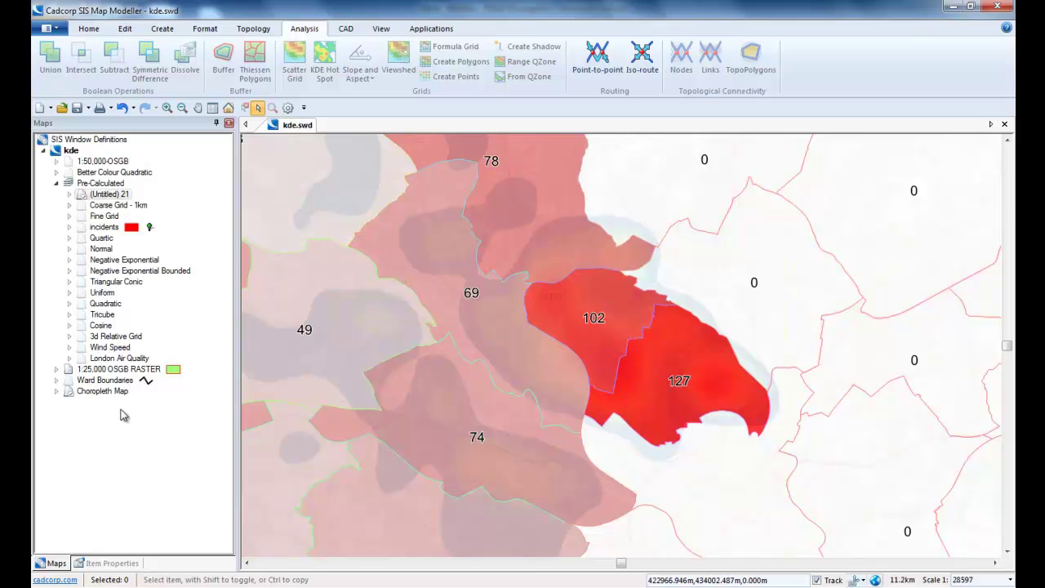
{"action": "left_click_drag", "start_coordinate": [114, 391], "coordinate": [120, 183]}
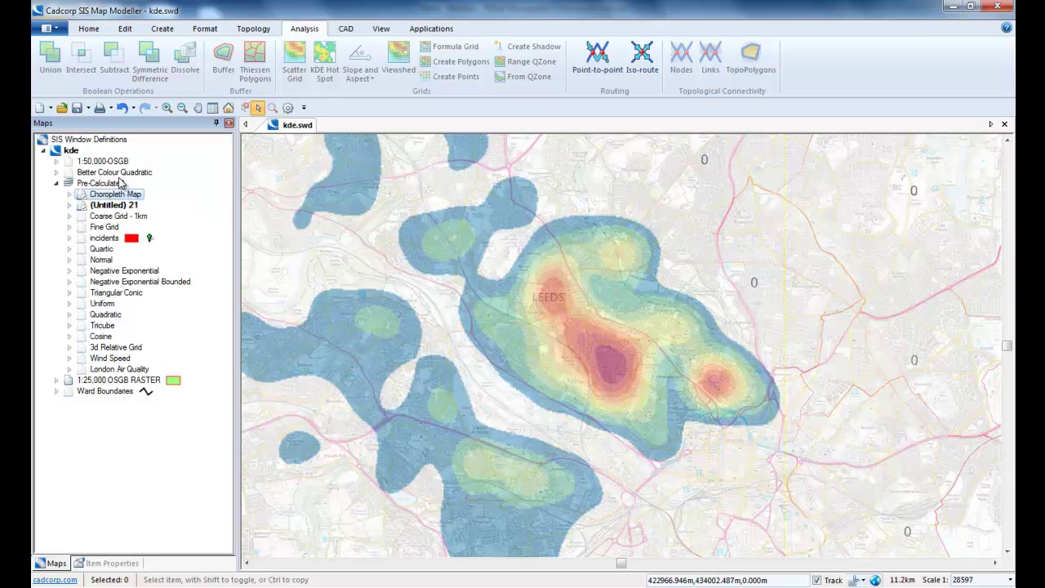
Toggle '(Untitled) 21' off and on twice to compare it with the choropleth
{"action": "left_click", "coordinate": [85, 209]}
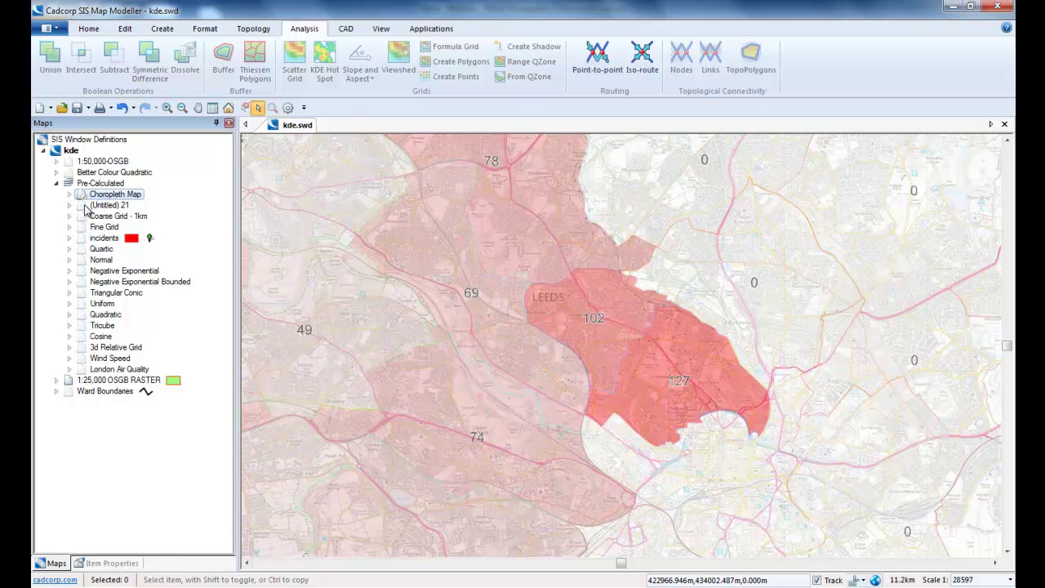
{"action": "left_click", "coordinate": [85, 208]}
{"action": "left_click", "coordinate": [85, 209]}
{"action": "left_click", "coordinate": [85, 208]}
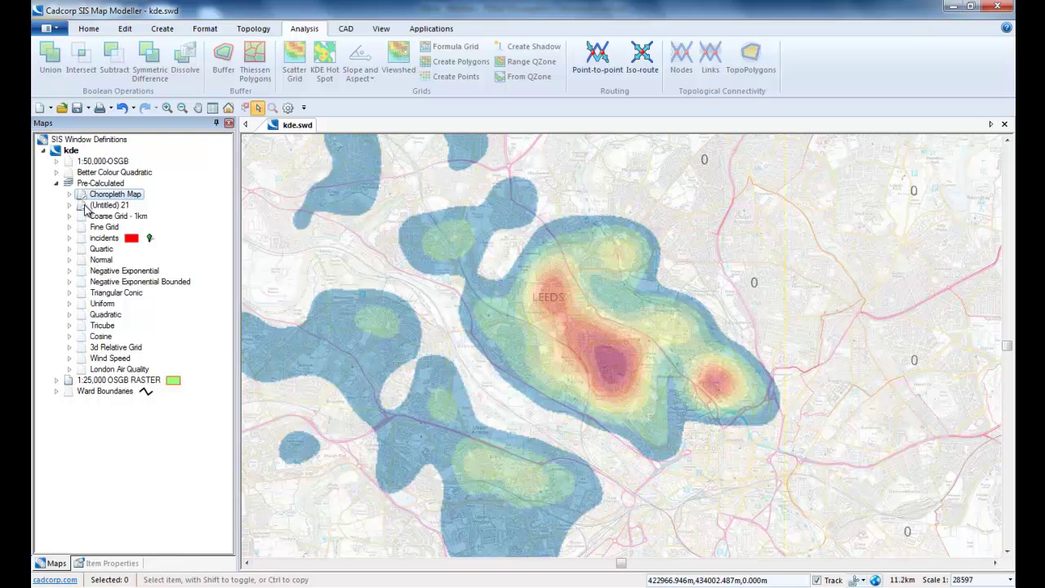
Hide '(Untitled) 21' and show Triangular Conic, Uniform, Quadratic, Tricube, Cosine and 3d Relative Grid
{"action": "left_click", "coordinate": [85, 208]}
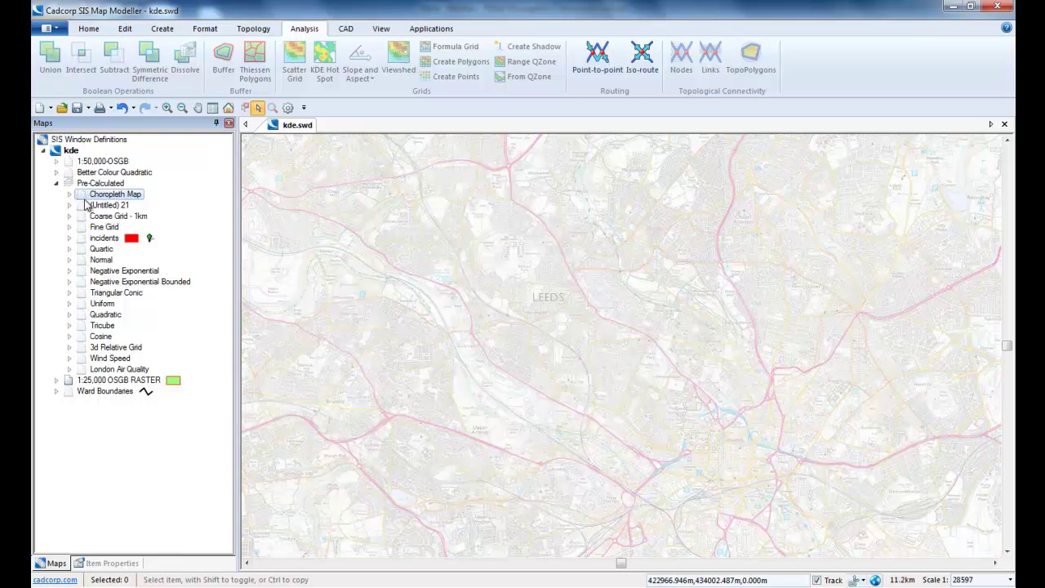
{"action": "left_click", "coordinate": [81, 294]}
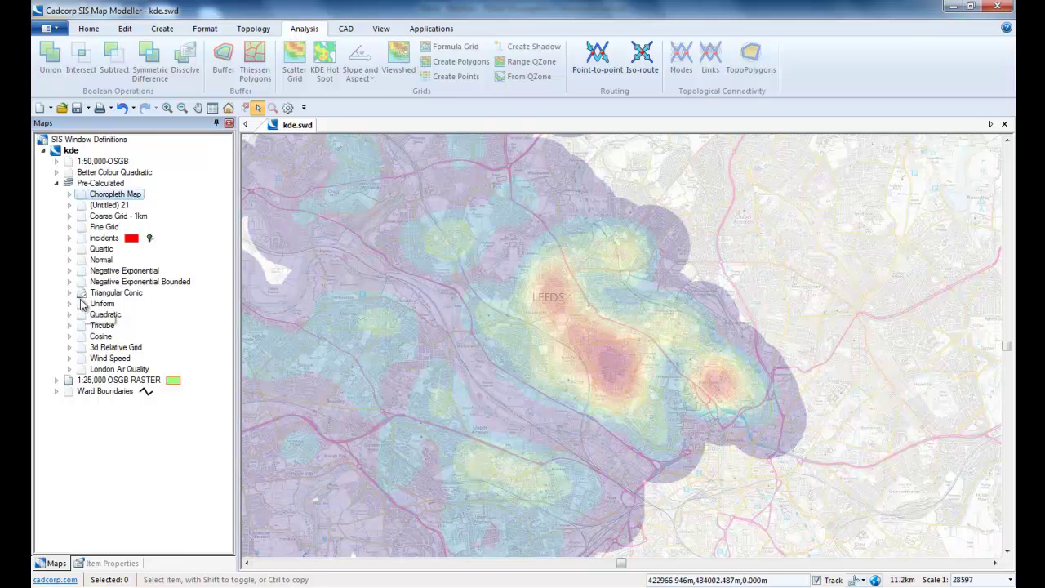
{"action": "left_click", "coordinate": [82, 304]}
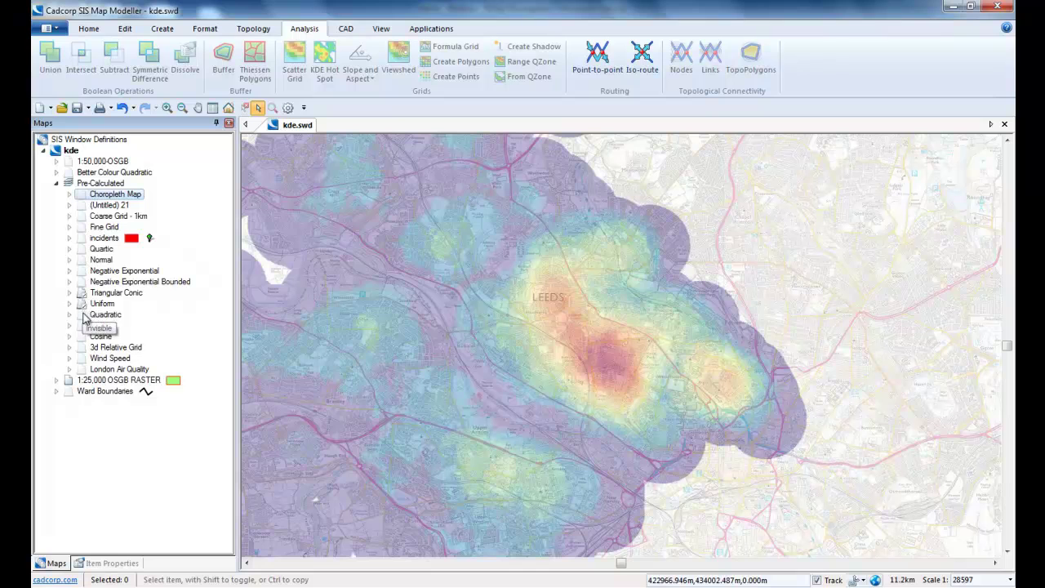
{"action": "left_click", "coordinate": [82, 314]}
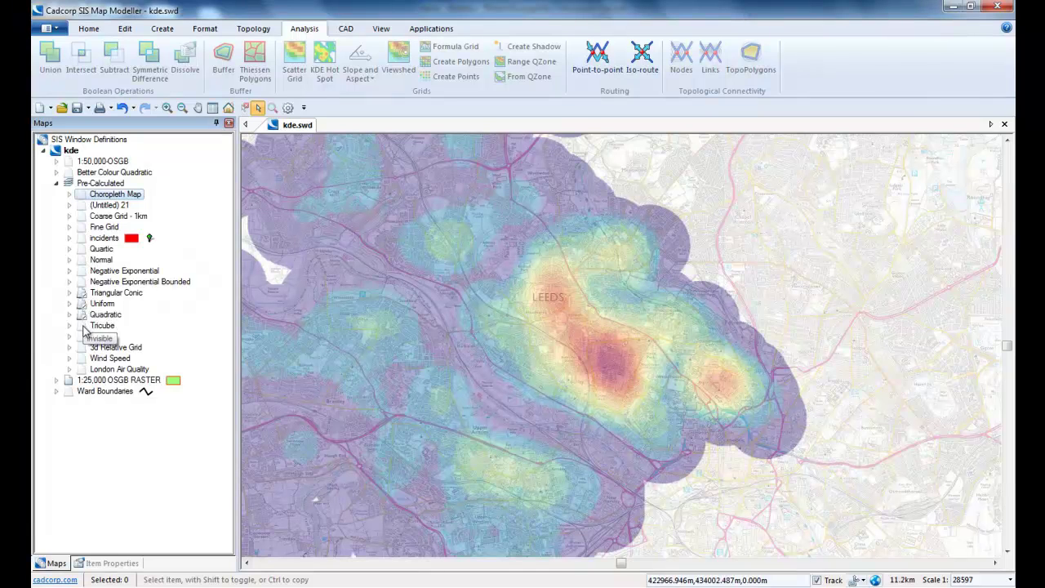
{"action": "left_click", "coordinate": [83, 326]}
{"action": "left_click", "coordinate": [81, 337]}
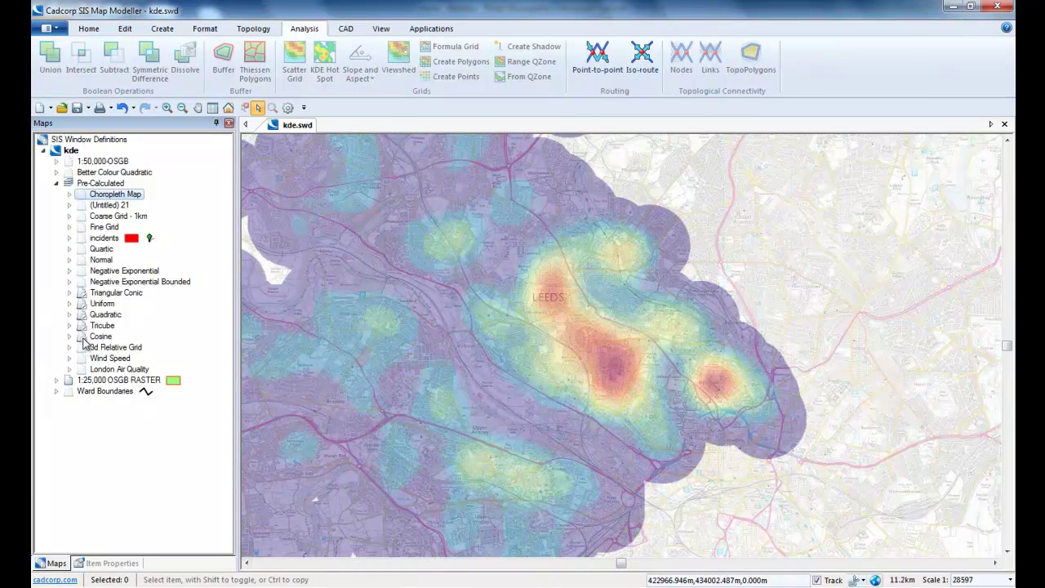
{"action": "left_click", "coordinate": [81, 347]}
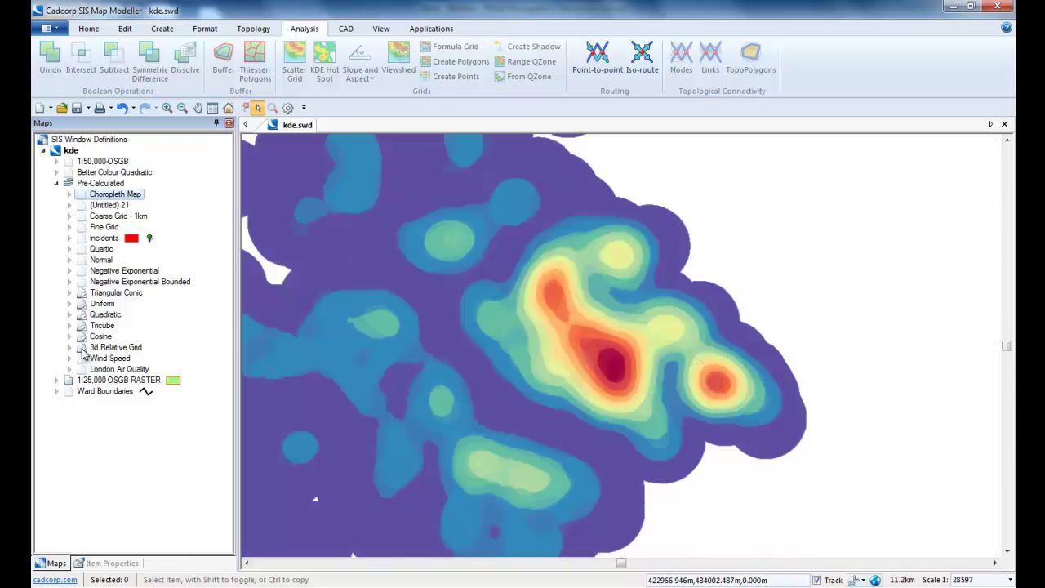